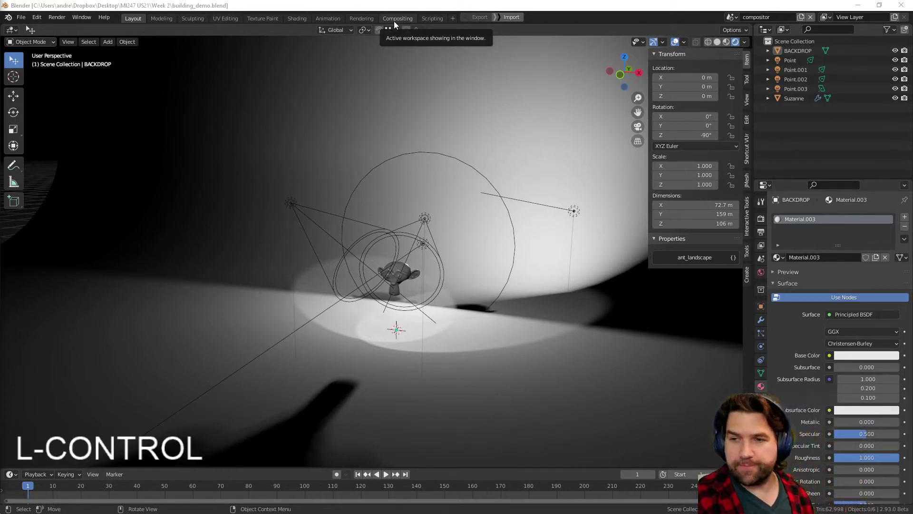
Switch the viewport to Material Preview shading and deselect the backdrop around the monkey head scene
left_click(518, 295)
scroll(550, 318, "down", 4)
middle_click_drag(550, 319, 541, 410)
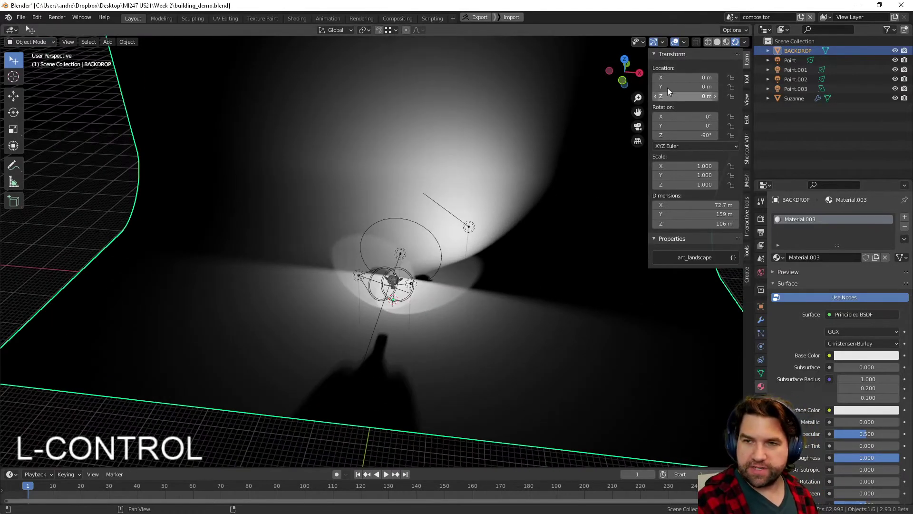
left_click(727, 41)
mouse_move(428, 214)
middle_mouse_down()
mouse_move(425, 273)
mouse_move(447, 366)
mouse_move(443, 340)
middle_mouse_up()
middle_click_drag(443, 340, 407, 281, "shift")
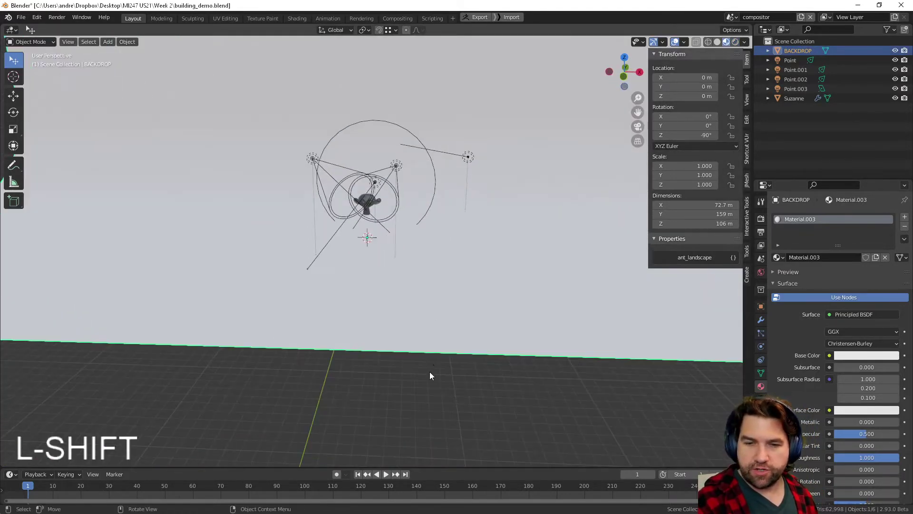
left_click(429, 371)
middle_click_drag(445, 258, 498, 264)
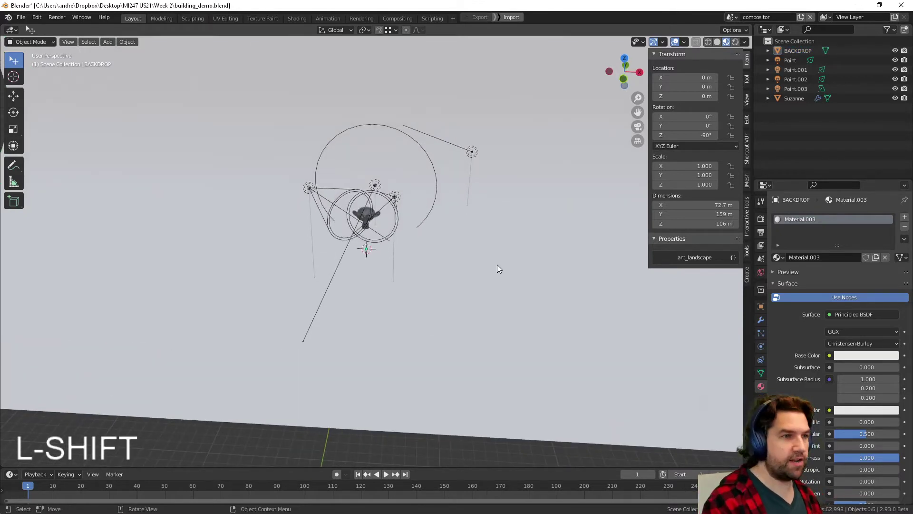
Add a camera to the scene at the 3D cursor
scroll(498, 264, "down", 1)
key("shift+a")
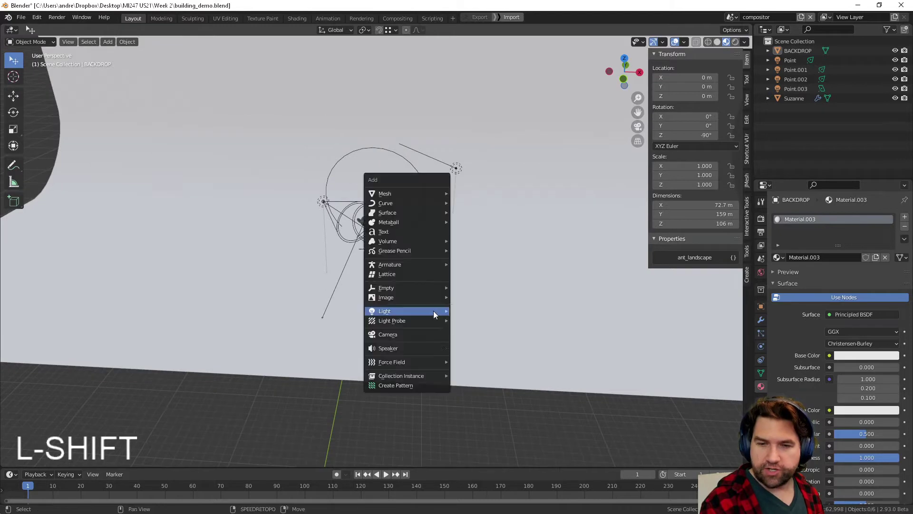
left_click(400, 335)
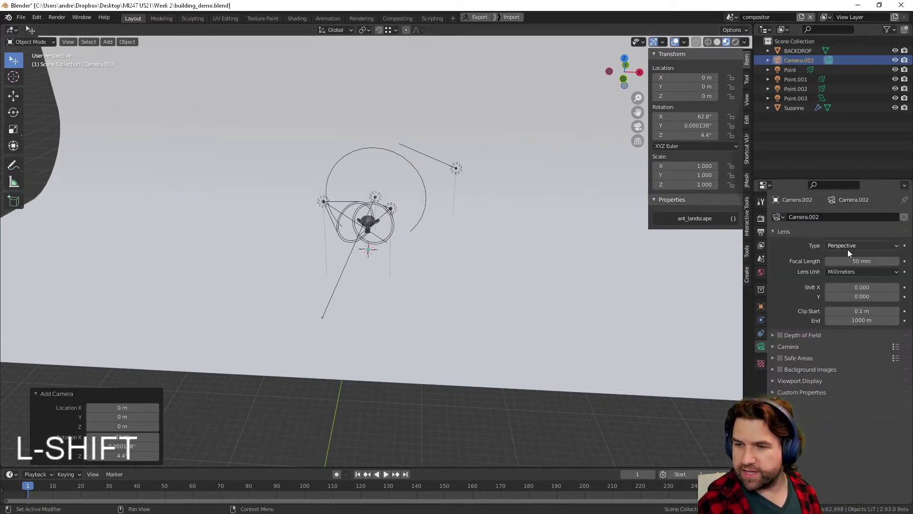
Choose a viewing angle facing the monkey head and align the active camera to that view
middle_click_drag(449, 301, 397, 230)
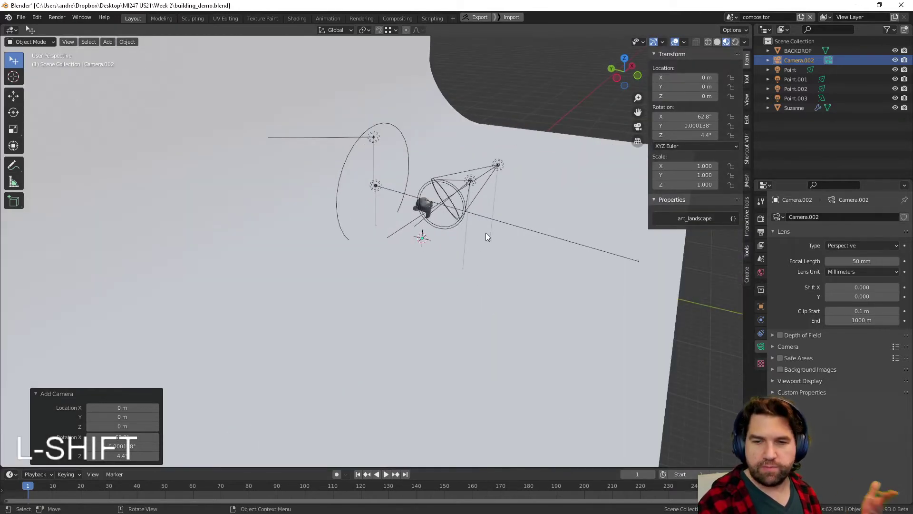
middle_click_drag(486, 237, 132, 113)
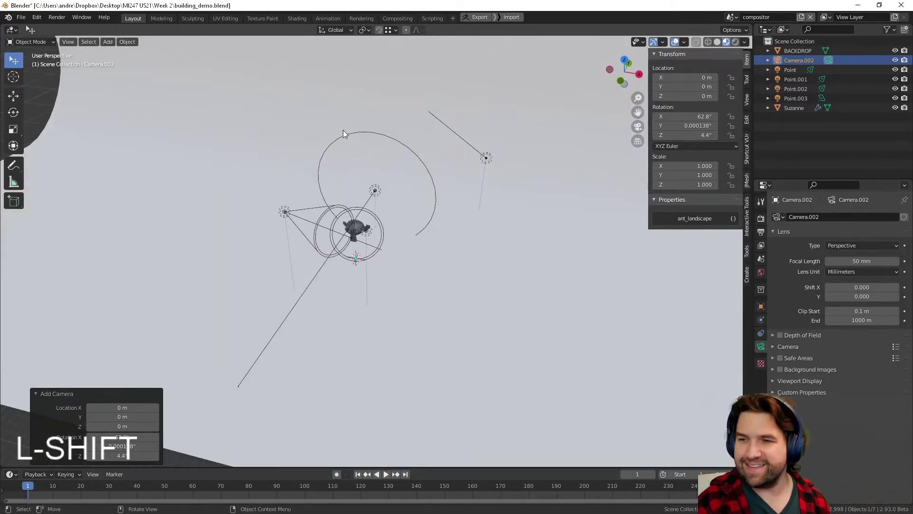
left_click(68, 42)
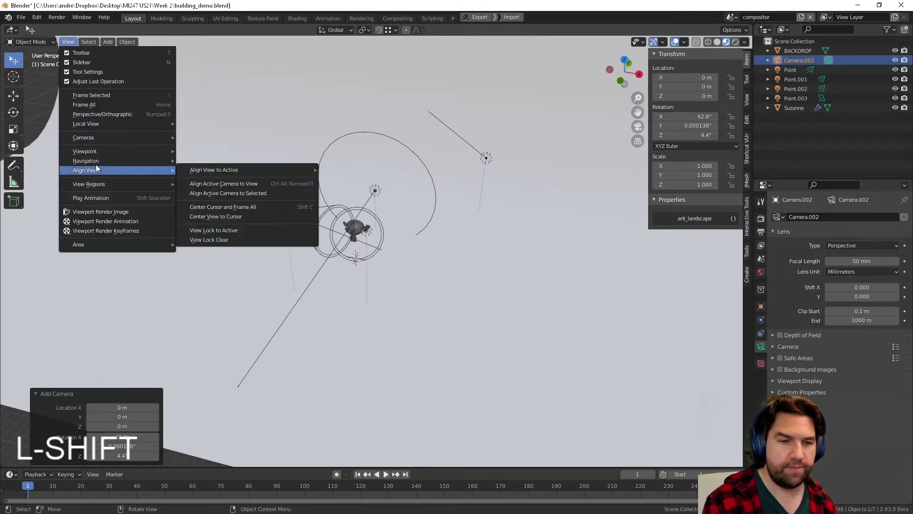
mouse_move(99, 173)
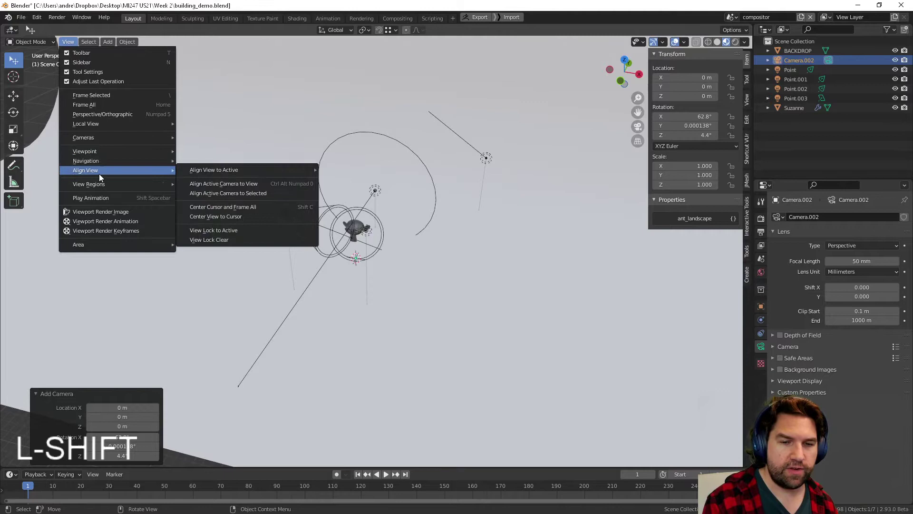
left_click(277, 186)
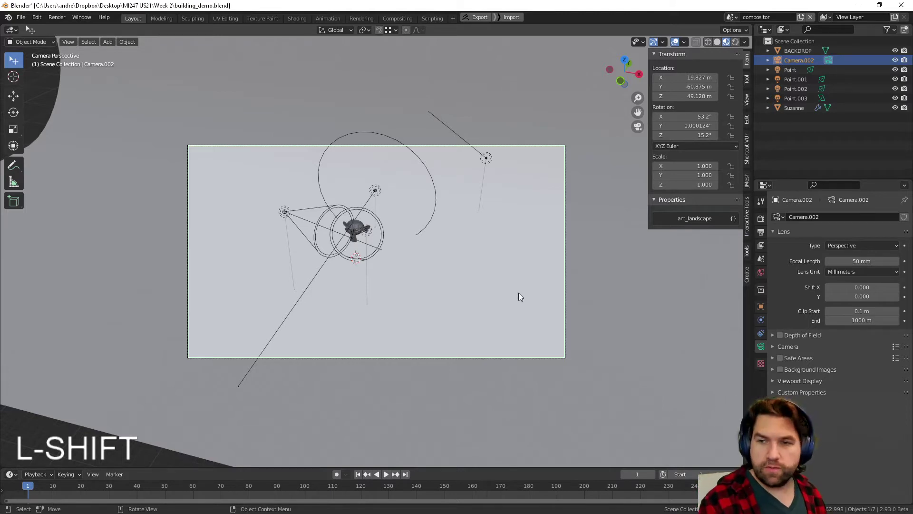
Move the camera closer to the monkey head, to about X 16.6 m, Y -31.9 m, Z 32.9 m, and look through it
middle_click_drag(520, 298, 201, 180)
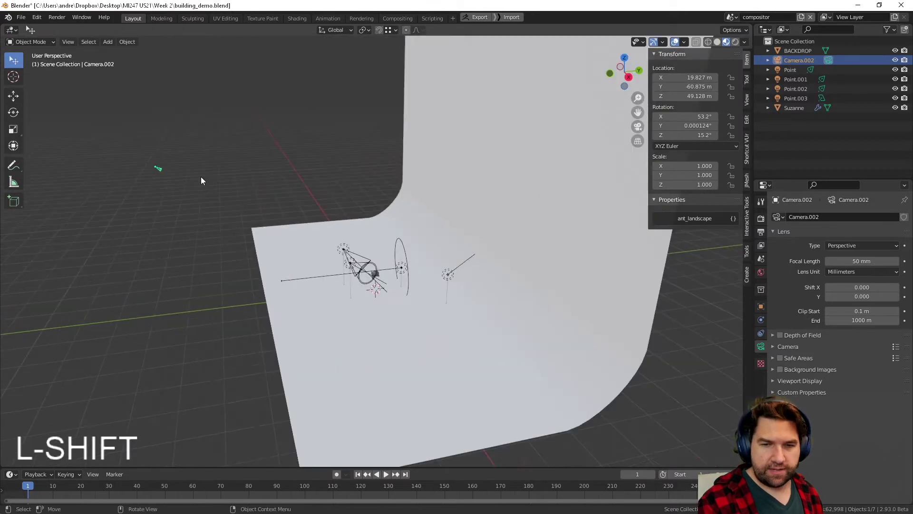
key("g")
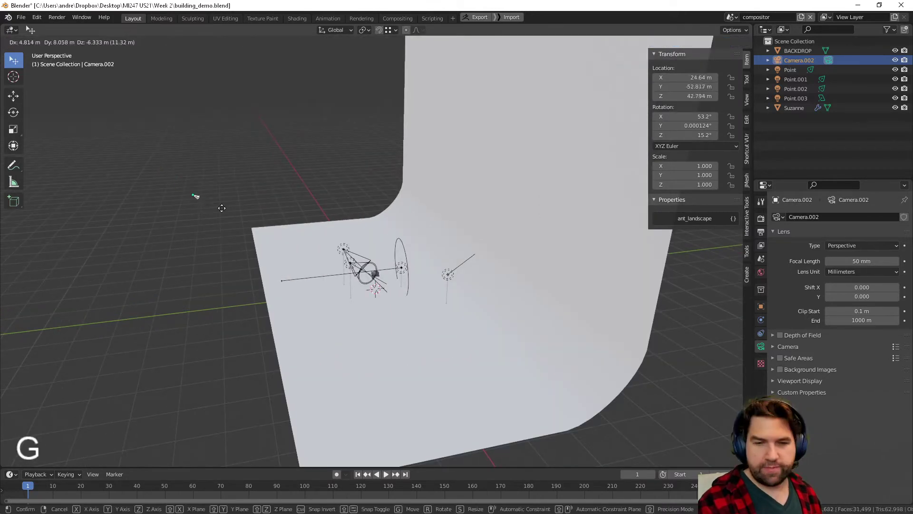
left_click(296, 281)
middle_click_drag(296, 281, 400, 313)
key("g")
left_click(635, 248)
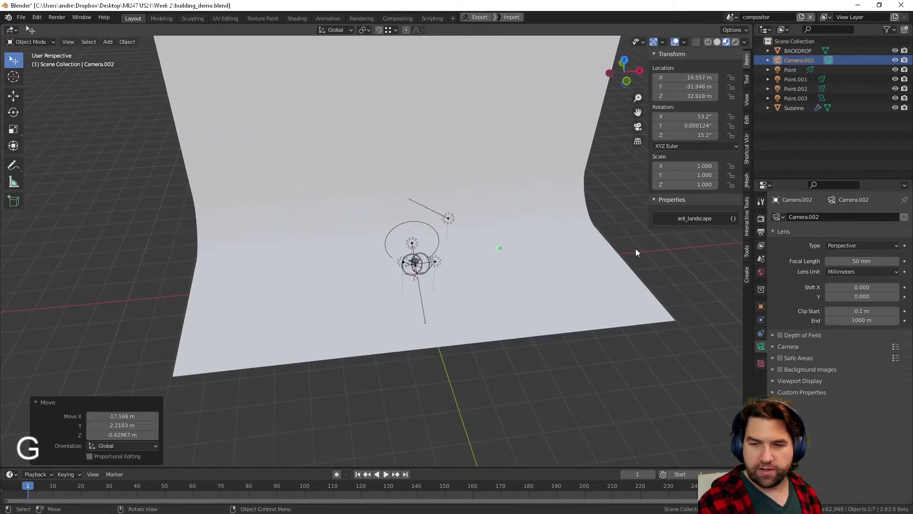
left_click(637, 127)
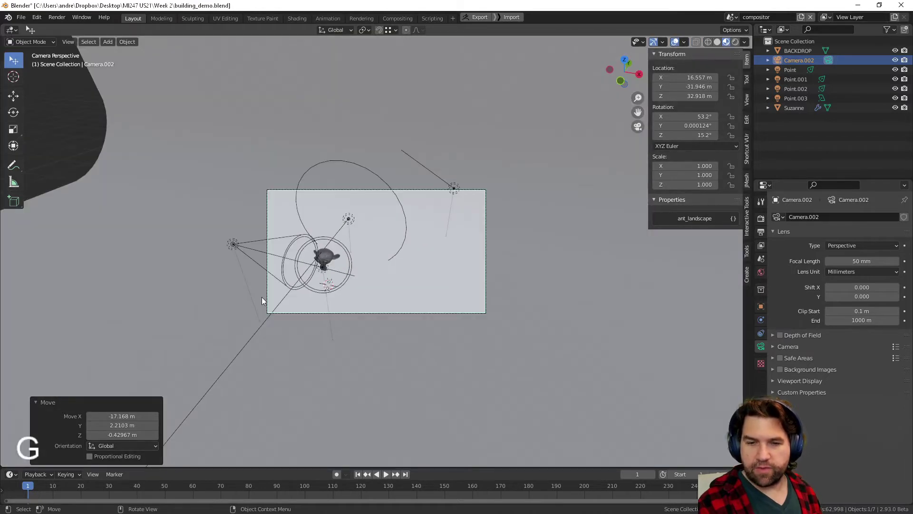
Lock the camera to the view, switch to Rendered shading, and frame the monkey head from the front inside the camera frame
left_click(747, 99)
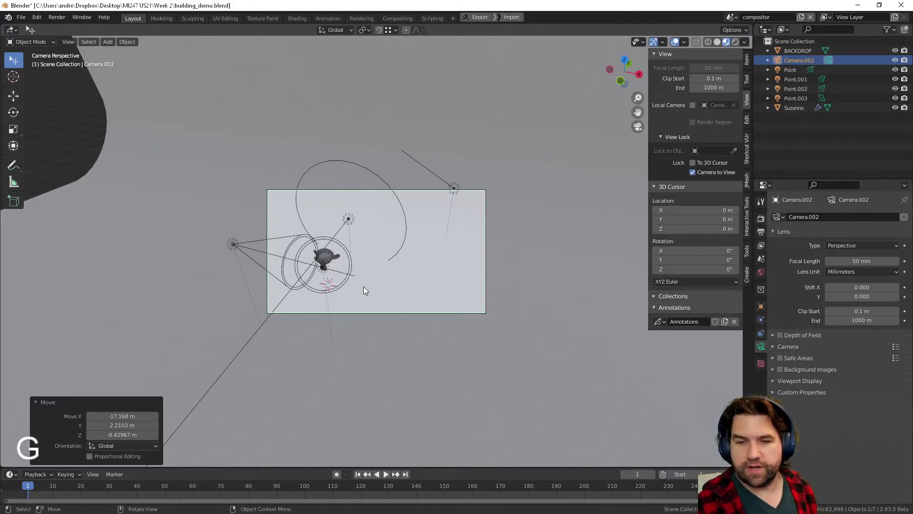
mouse_move(363, 286)
middle_mouse_down()
mouse_move(389, 297)
mouse_move(464, 273)
mouse_move(466, 280)
mouse_move(430, 289)
mouse_move(438, 272)
mouse_move(466, 271)
mouse_move(444, 277)
mouse_move(455, 278)
mouse_move(428, 261)
mouse_move(441, 283)
mouse_move(453, 281)
middle_mouse_up()
left_click(735, 44)
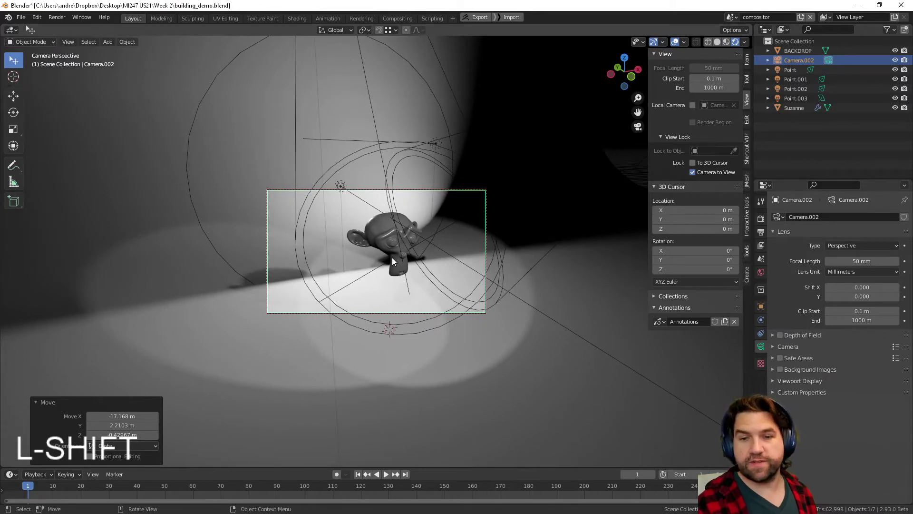
middle_click_drag(391, 258, 440, 293)
middle_click_drag(611, 262, 641, 227)
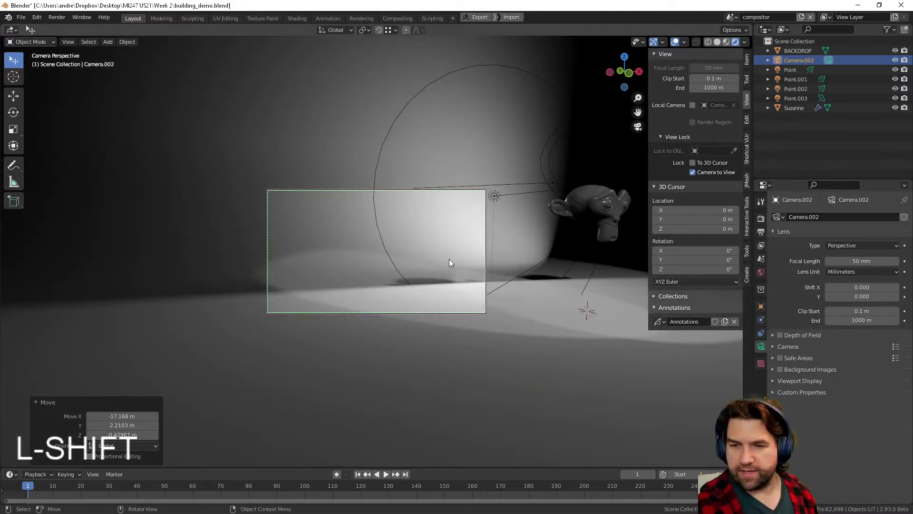
middle_click_drag(580, 281, 471, 301)
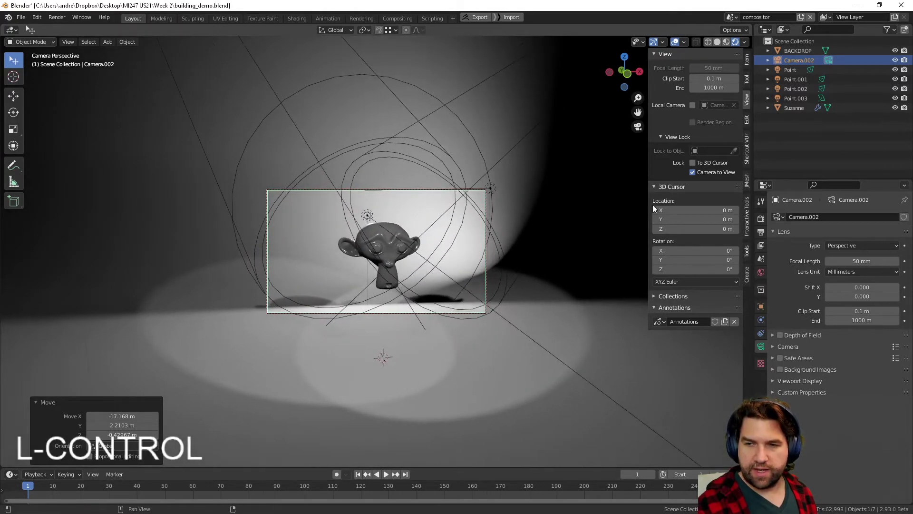
Unlock the camera from the view and check that orbiting leaves the camera in place
left_click(693, 172)
middle_click_drag(361, 300, 293, 293)
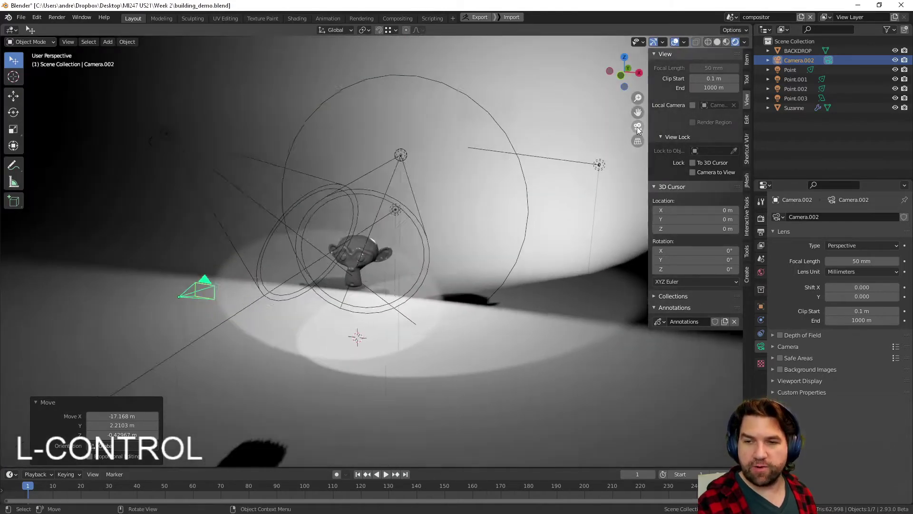
left_click(638, 127)
middle_click_drag(473, 286, 354, 319)
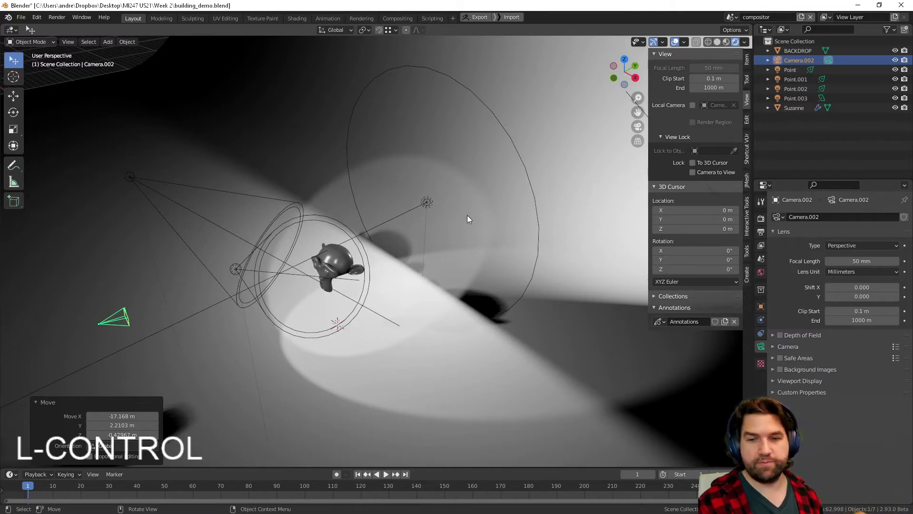
Examine how the lights and camera are placed around the monkey head, selecting them in turn and finishing on the camera
left_click(427, 202)
left_click(111, 327)
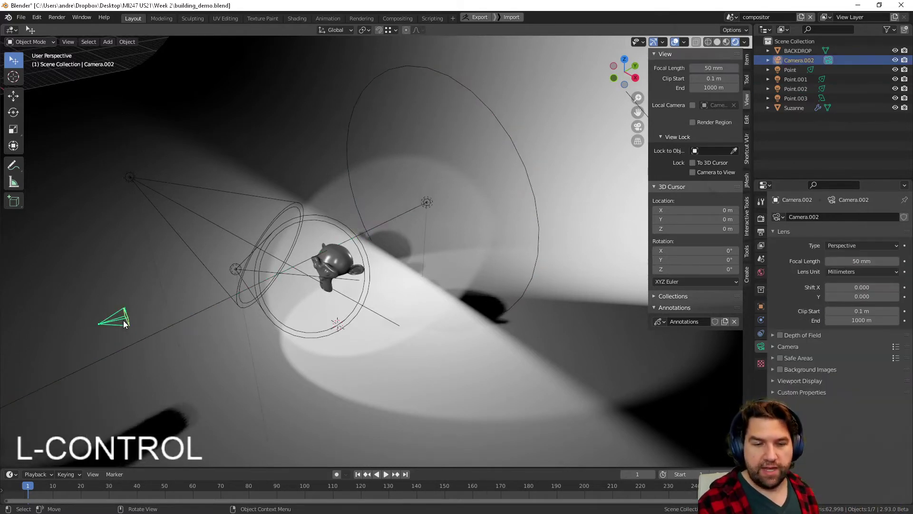
middle_click_drag(321, 329, 512, 360)
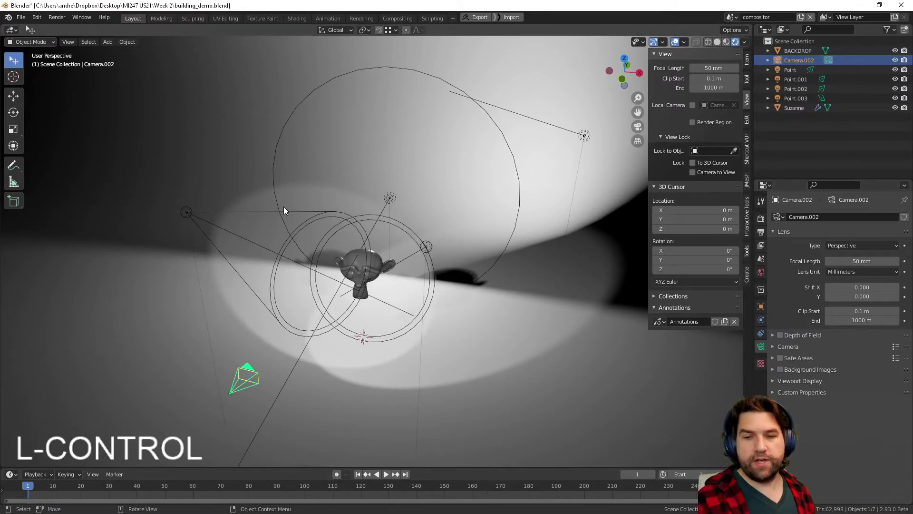
middle_click_drag(309, 190, 412, 207)
left_click(411, 207)
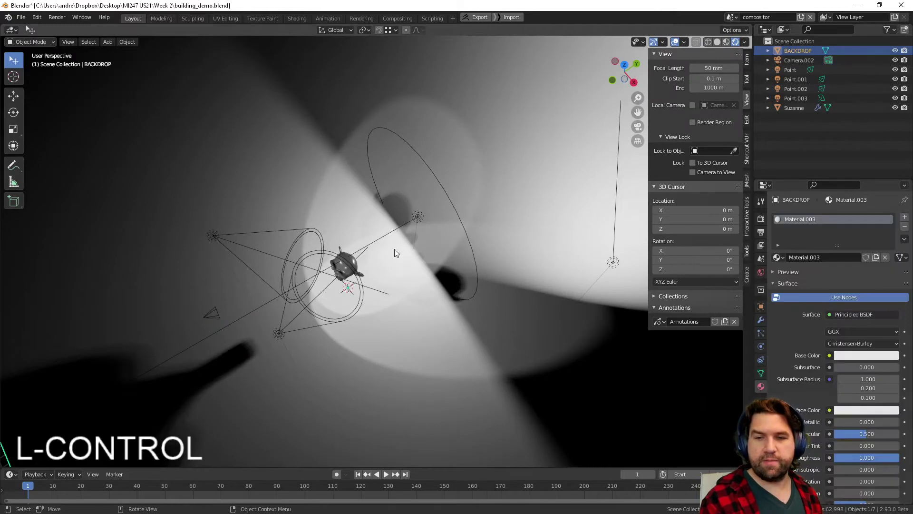
left_click(351, 299)
left_click(270, 338)
left_click(215, 237)
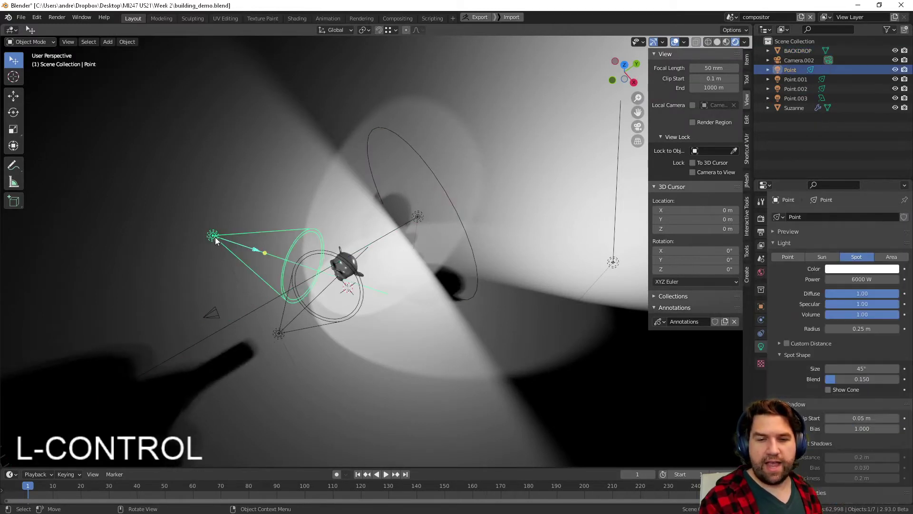
left_click(210, 314)
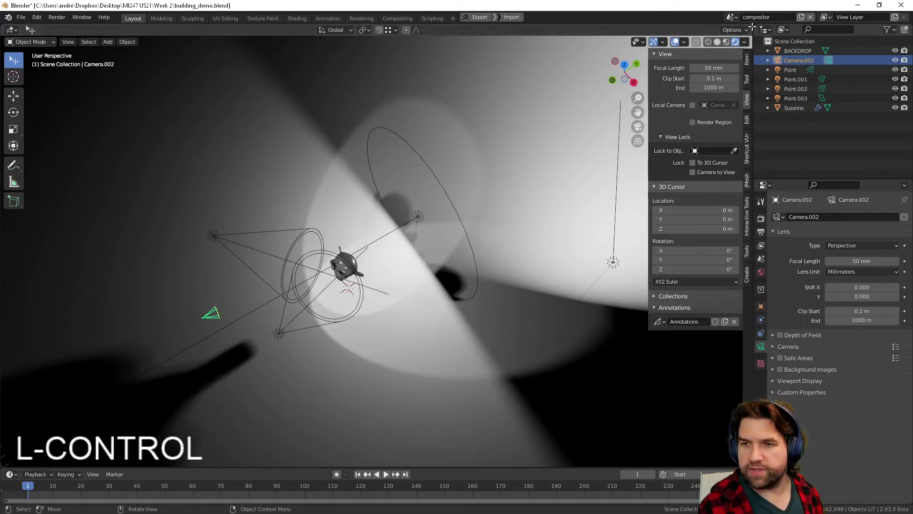
Split the 3D viewport into two side-by-side areas of roughly equal width
left_click_drag(752, 26, 398, 89)
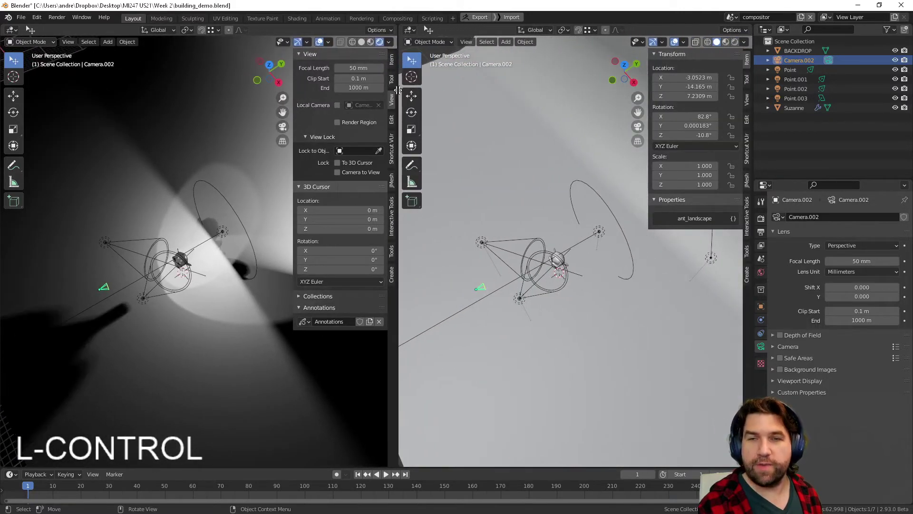
Try splitting the rendered viewport into extra areas, and join them back into a single area
left_click_drag(395, 27, 386, 68)
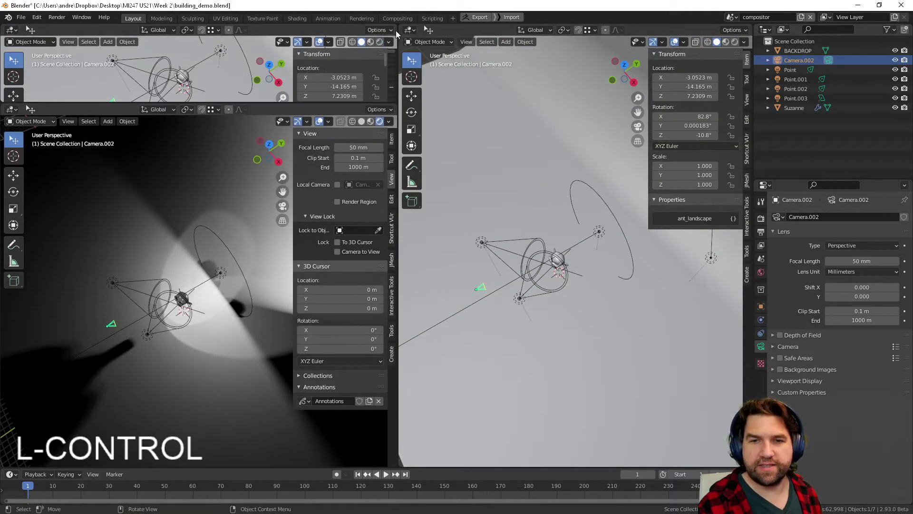
left_click_drag(396, 26, 260, 31)
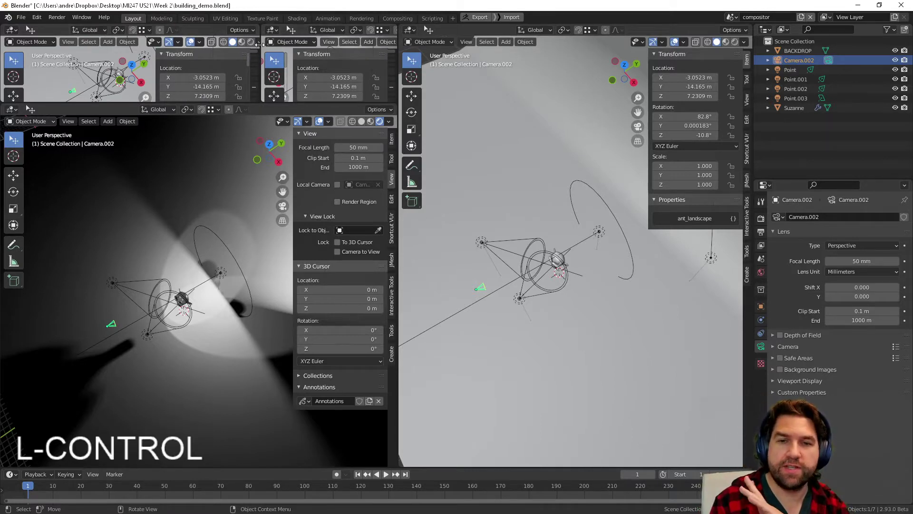
right_click(260, 45)
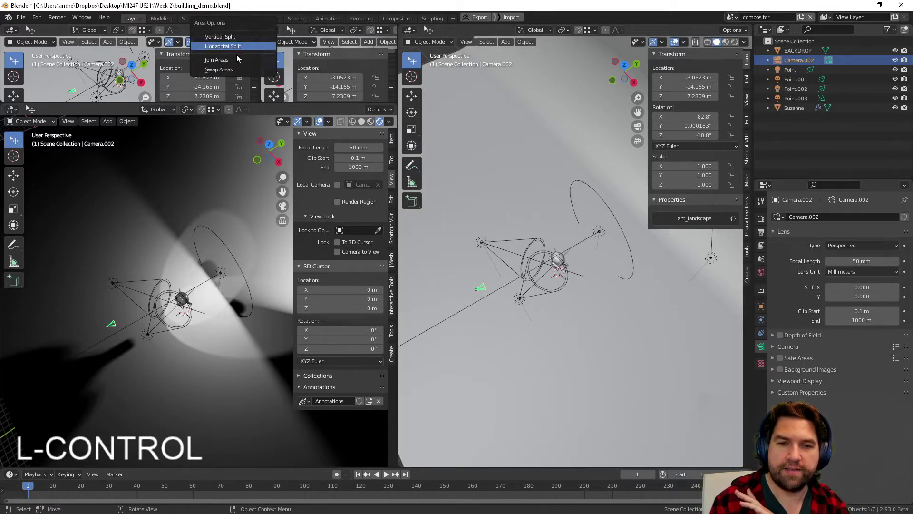
left_click(237, 59)
left_click(271, 64)
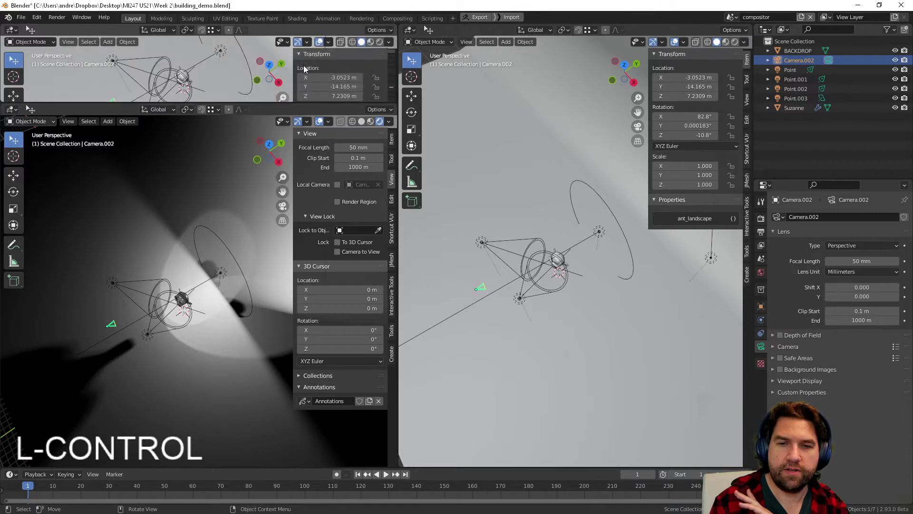
right_click(239, 103)
left_click(239, 103)
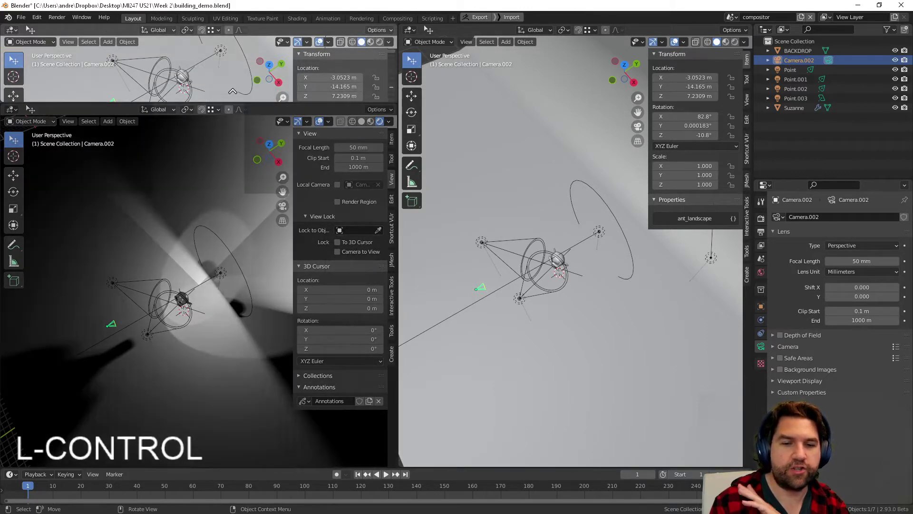
left_click(233, 91)
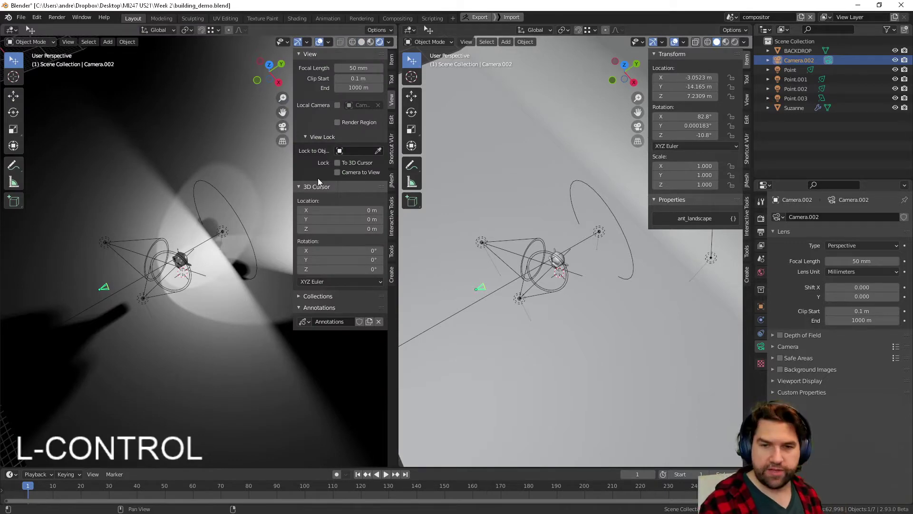
Show the camera view in the rendered viewport and hide its sidebar and toolbar
left_click(283, 127)
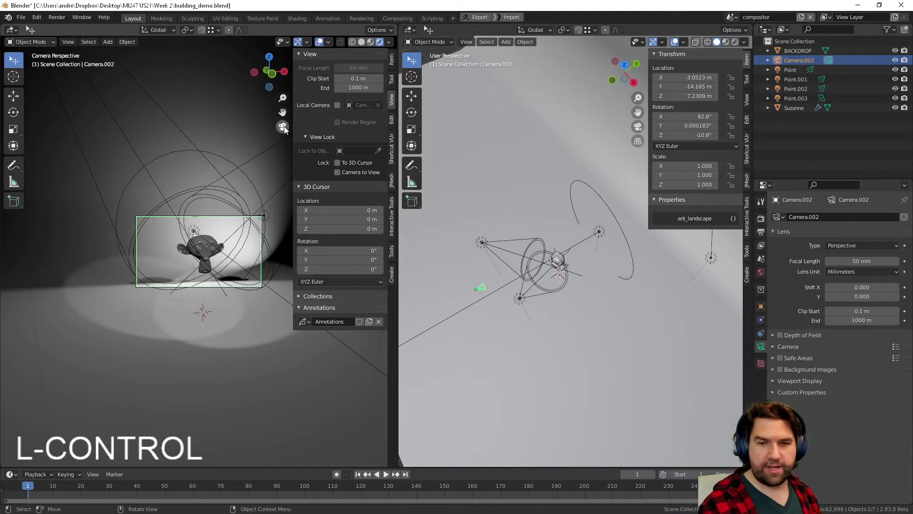
key("n")
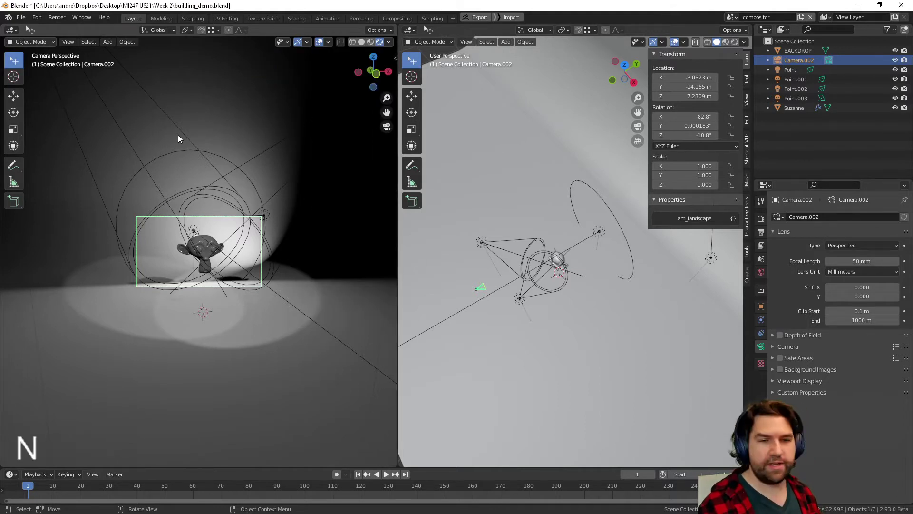
key("t")
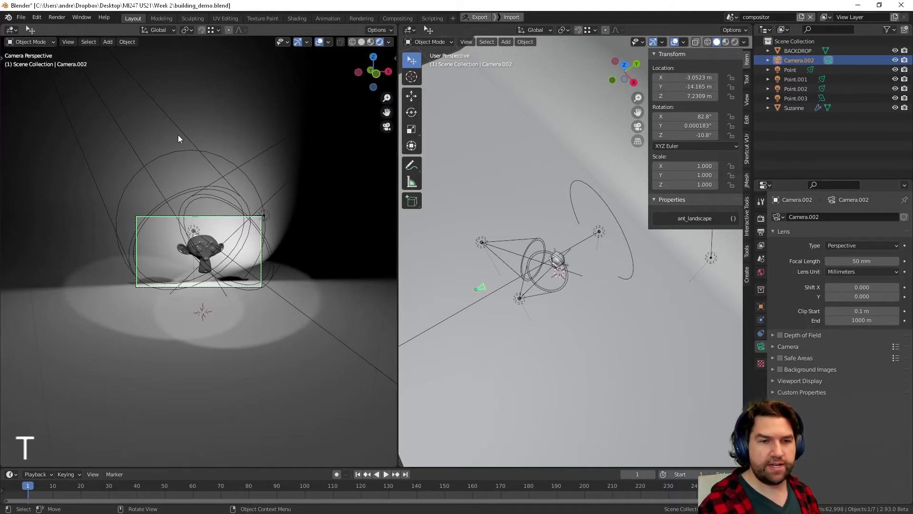
Hide the overlays and navigation gizmos in the rendered camera viewport
left_click(319, 42)
left_click(298, 42)
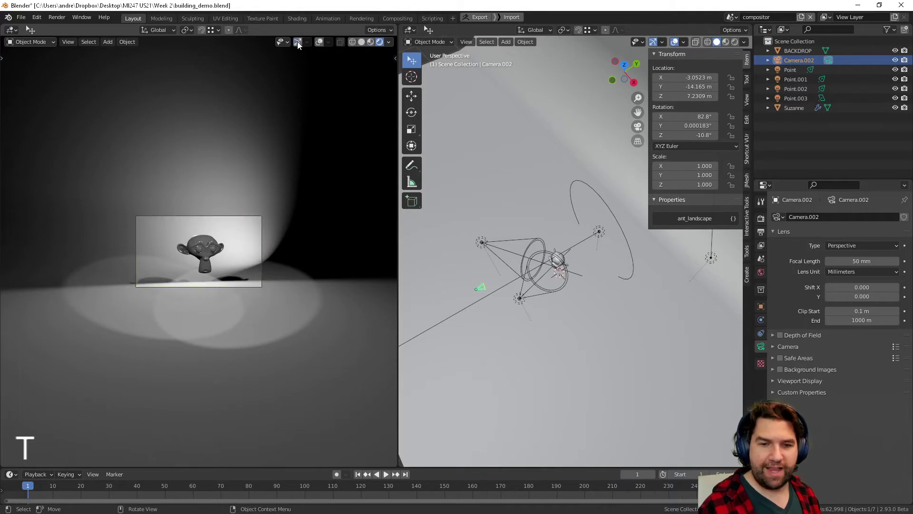
left_click(297, 42)
left_click(297, 42)
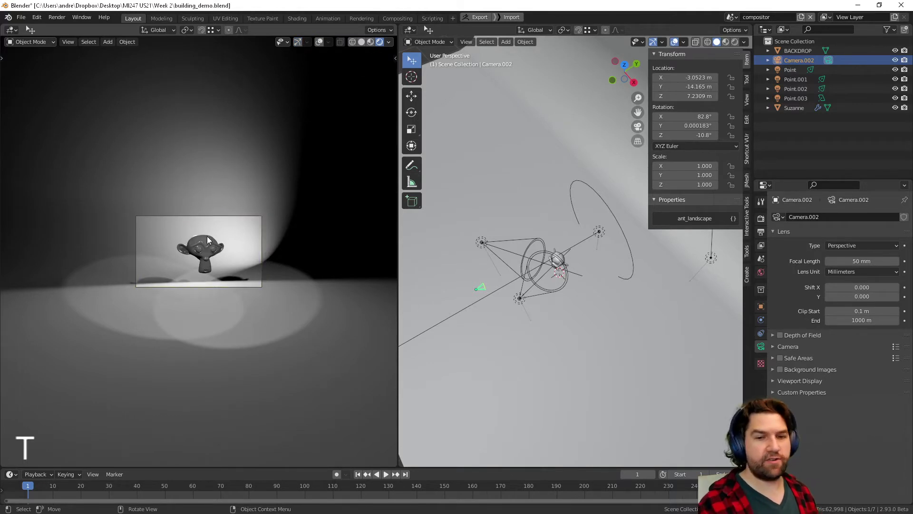
Return the rendered viewport to the camera view with its gizmos hidden, and fit the whole camera frame inside the area
scroll(209, 252, "up", 8)
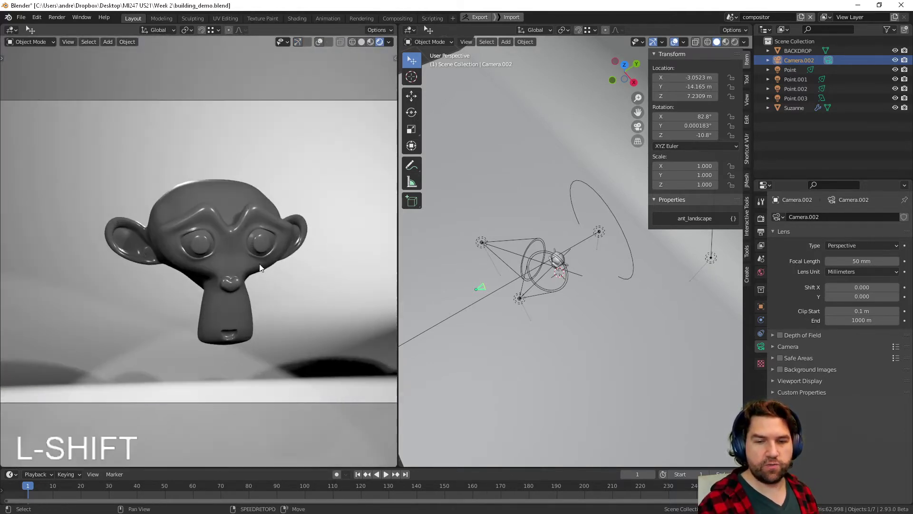
middle_click_drag(258, 264, 272, 252)
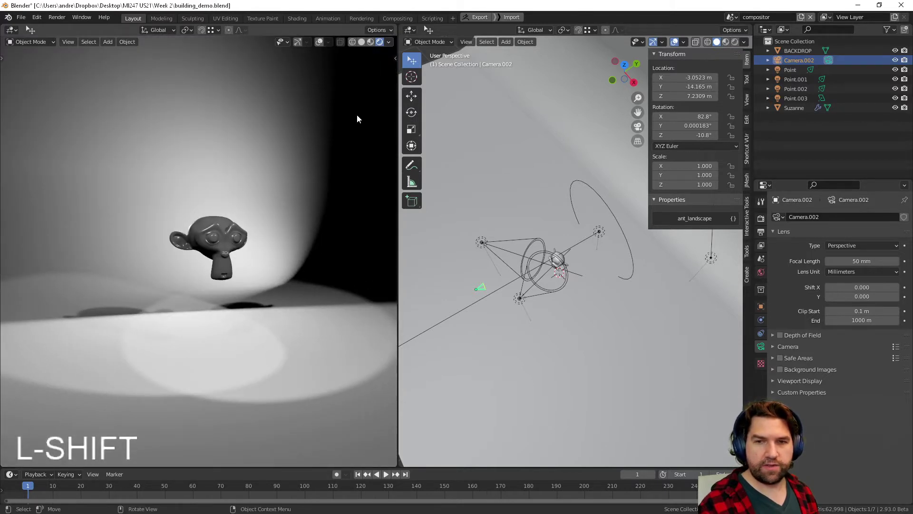
key("n")
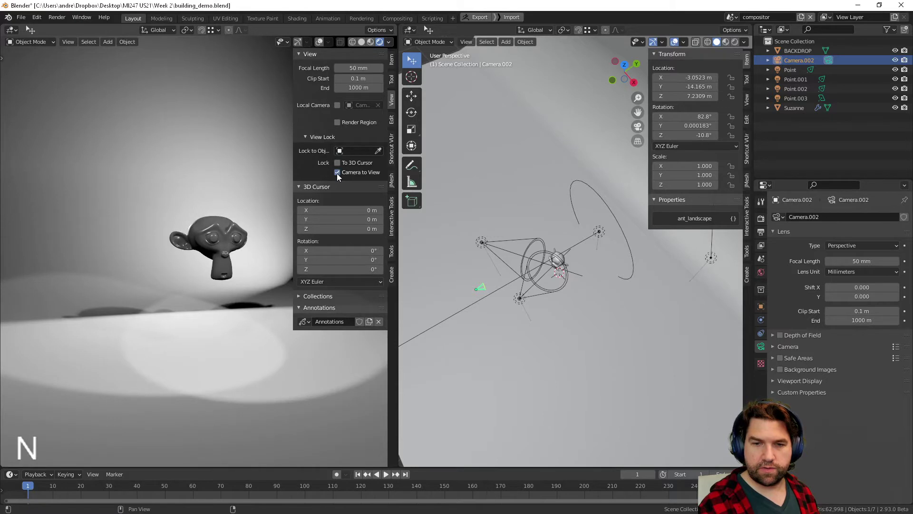
key("n")
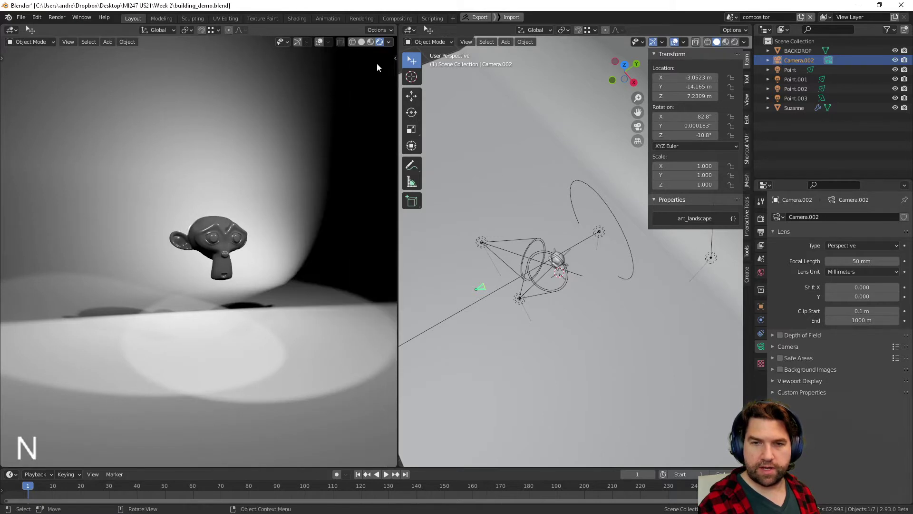
left_click(297, 42)
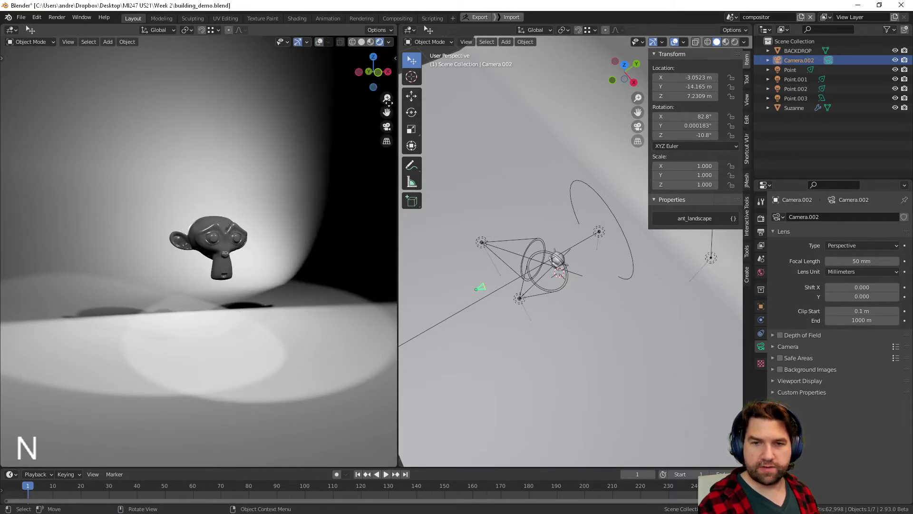
left_click(387, 129)
left_click(296, 42)
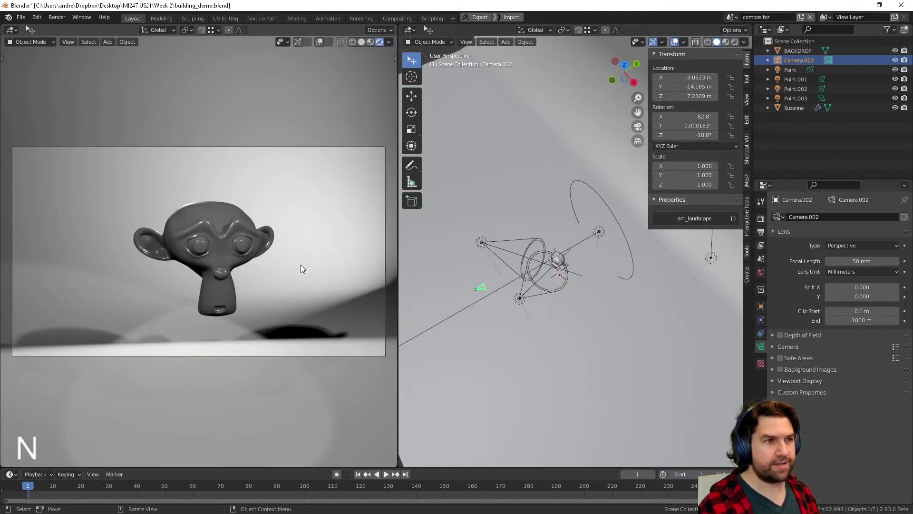
mouse_move(285, 255)
middle_mouse_down("shift")
mouse_move(289, 239)
mouse_move(268, 264)
mouse_move(310, 252)
mouse_move(295, 249)
mouse_move(284, 285)
mouse_move(292, 255)
mouse_move(285, 276)
mouse_move(291, 263)
middle_mouse_up("shift")
scroll(284, 260, "up", 1)
scroll(284, 260, "down", 3)
scroll(285, 277, "up", 1)
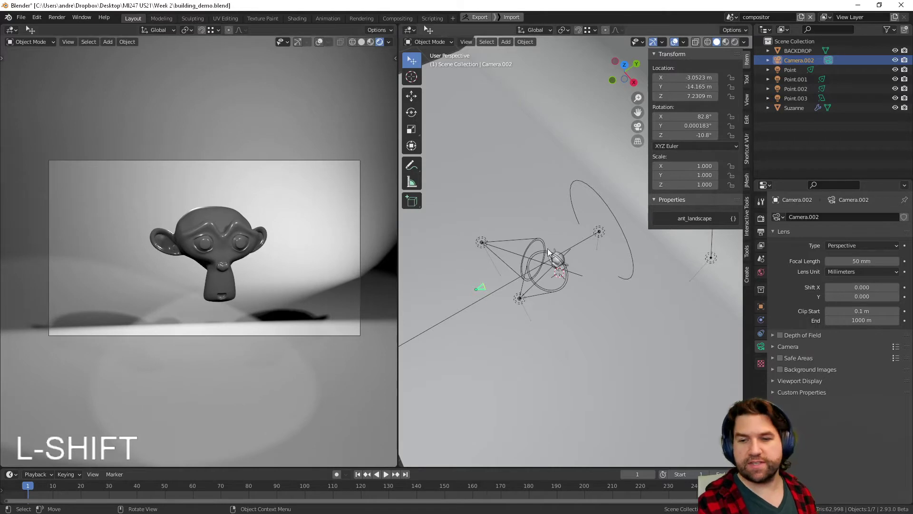
Select the camera and look through the scene's render settings and output dimensions
left_click(478, 289)
left_click(478, 290)
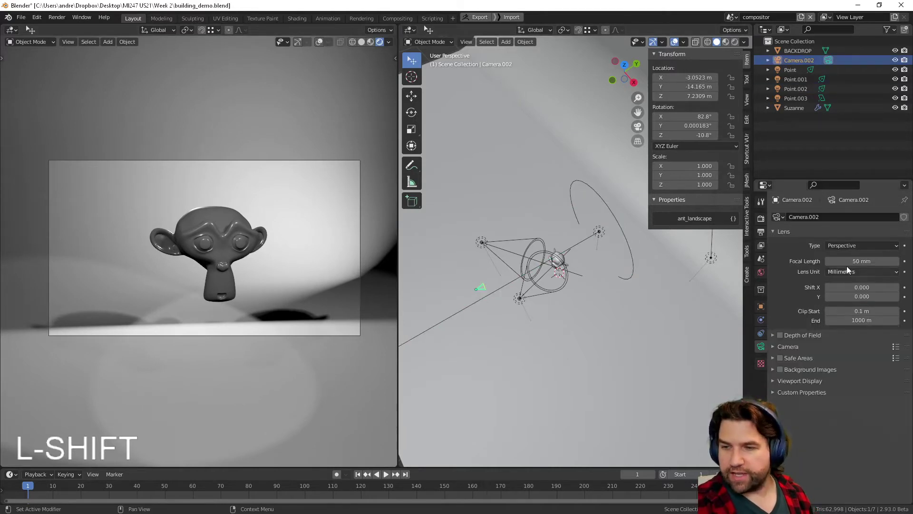
left_click(761, 271)
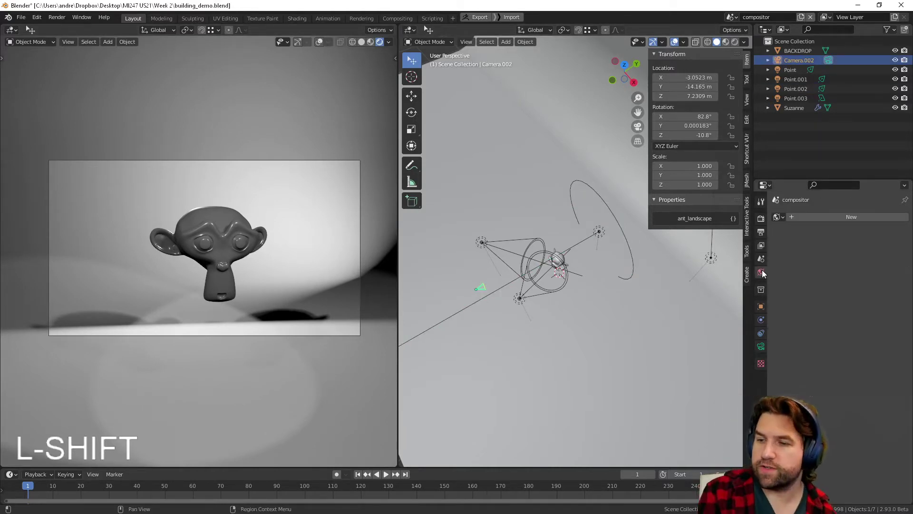
left_click(761, 232)
left_click(761, 218)
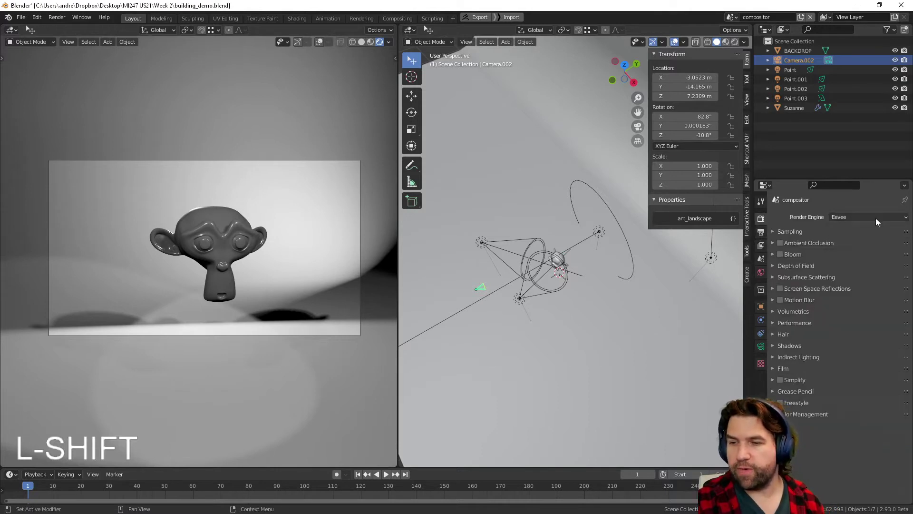
left_click(761, 232)
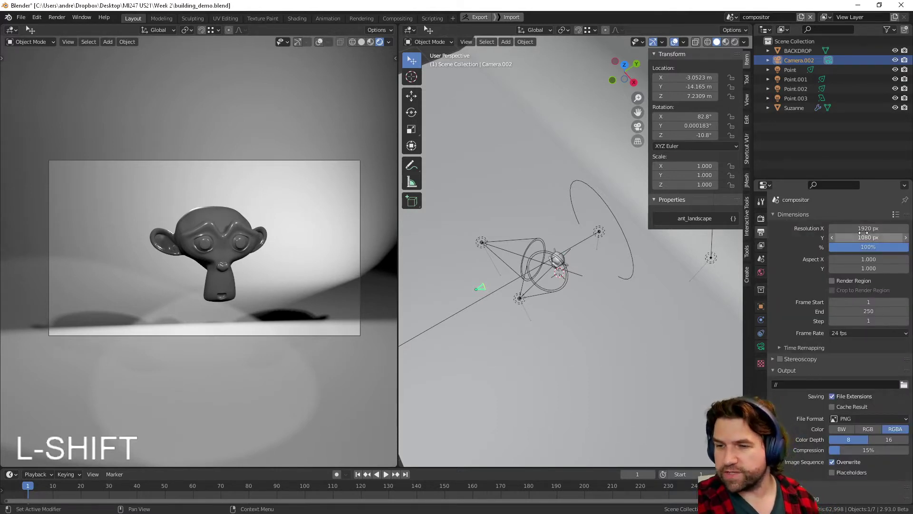
Try a different vertical output resolution, and restore it to 1080 px
left_click_drag(867, 237, 903, 238)
key("ctrl+z")
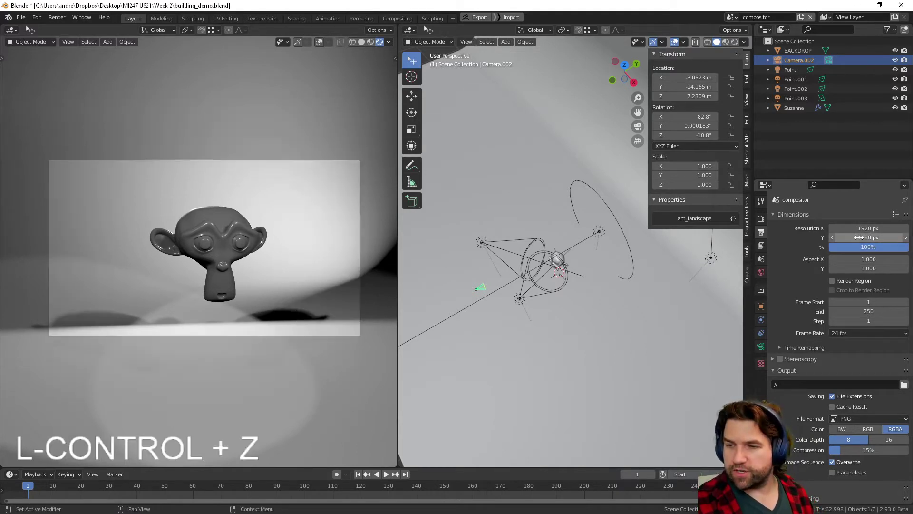
left_click(866, 239)
left_click(792, 241)
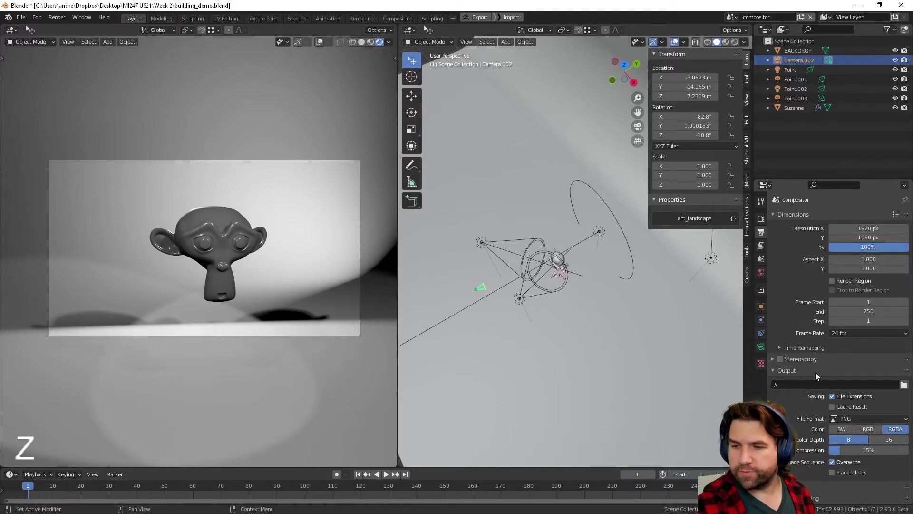
Enable Ambient Occlusion, Bloom and Screen Space Reflections in the Eevee render settings
left_click(761, 219)
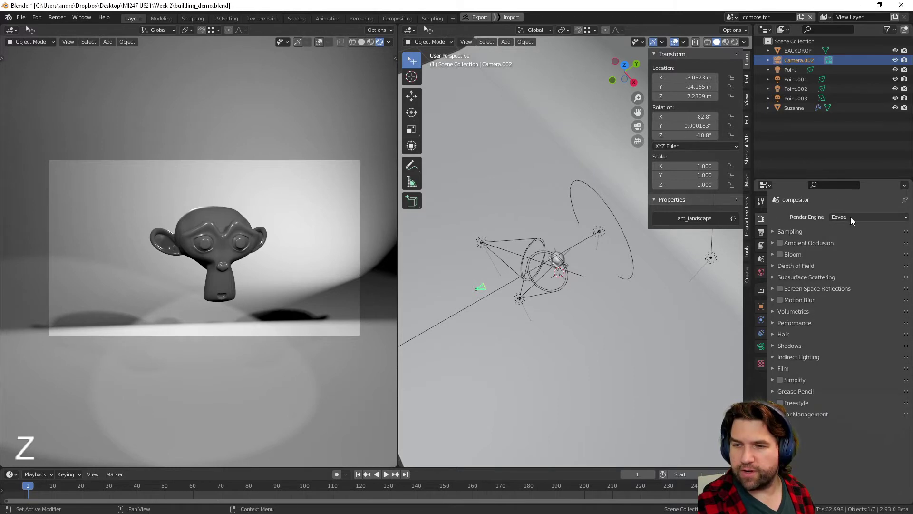
left_click(780, 254)
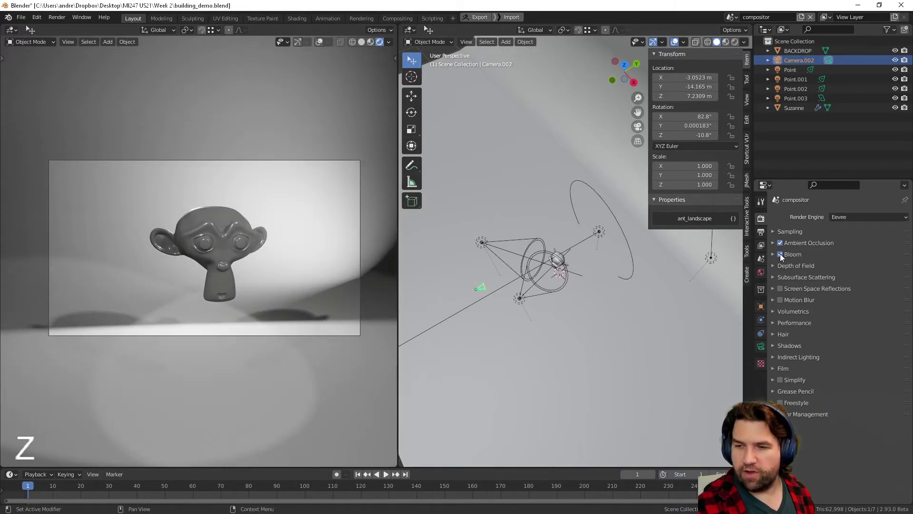
left_click(780, 254)
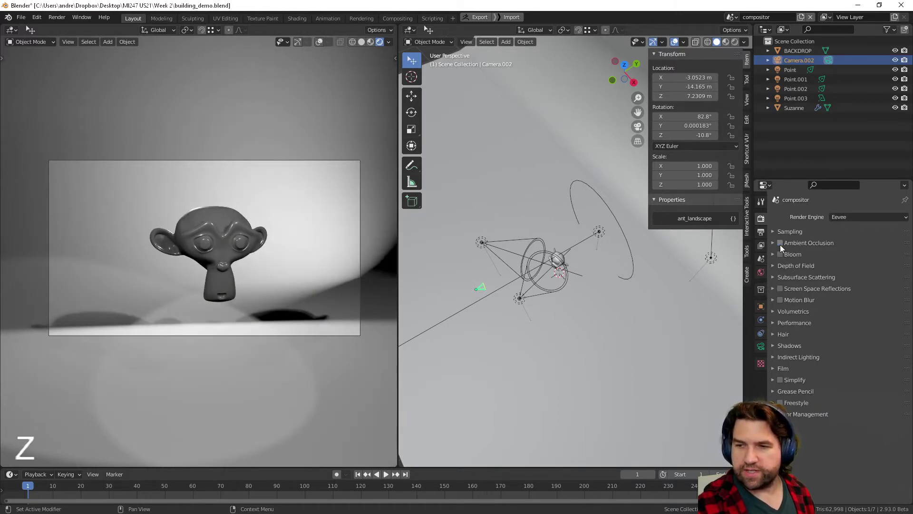
left_click(780, 255)
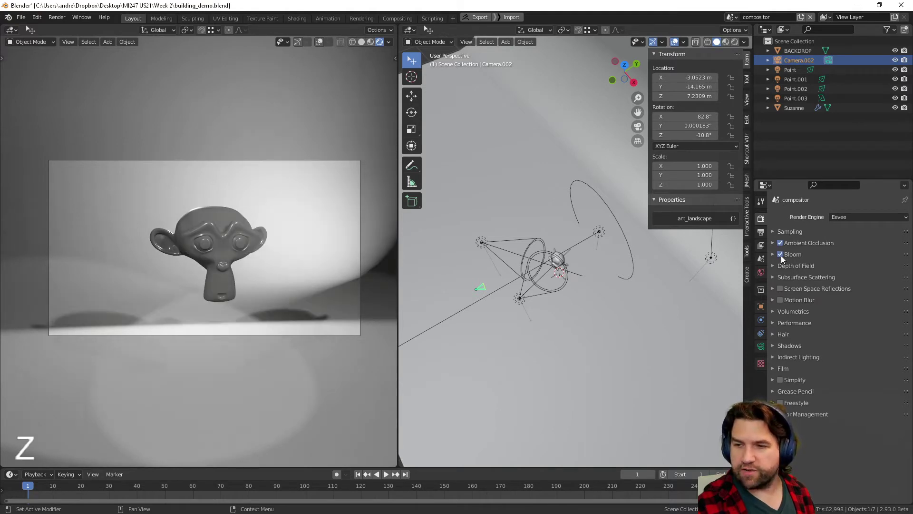
left_click(780, 289)
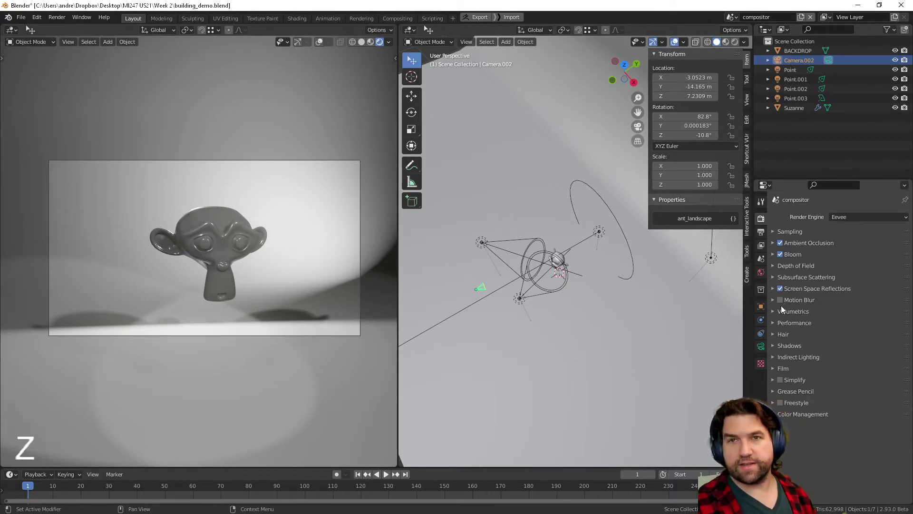
Set the Eevee shadow cube size to 1024 px and the cascade size to 2048 px
left_click(771, 347)
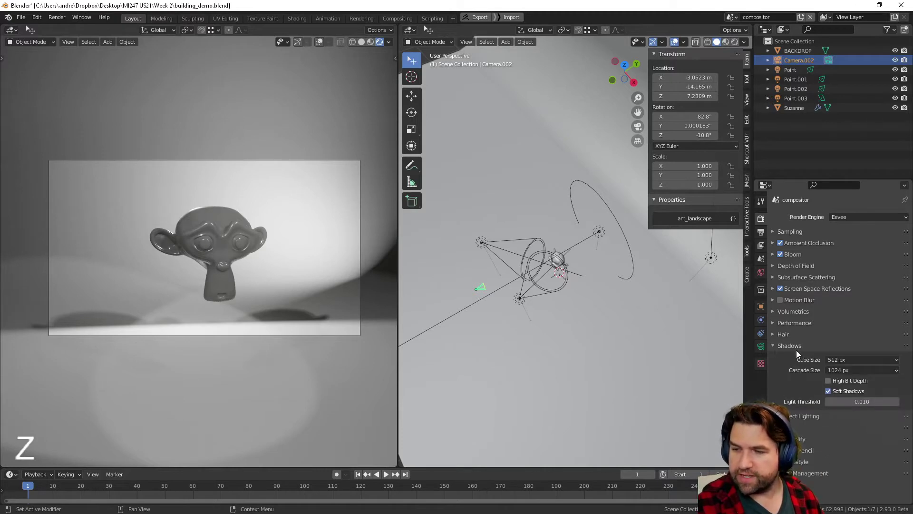
left_click(844, 359)
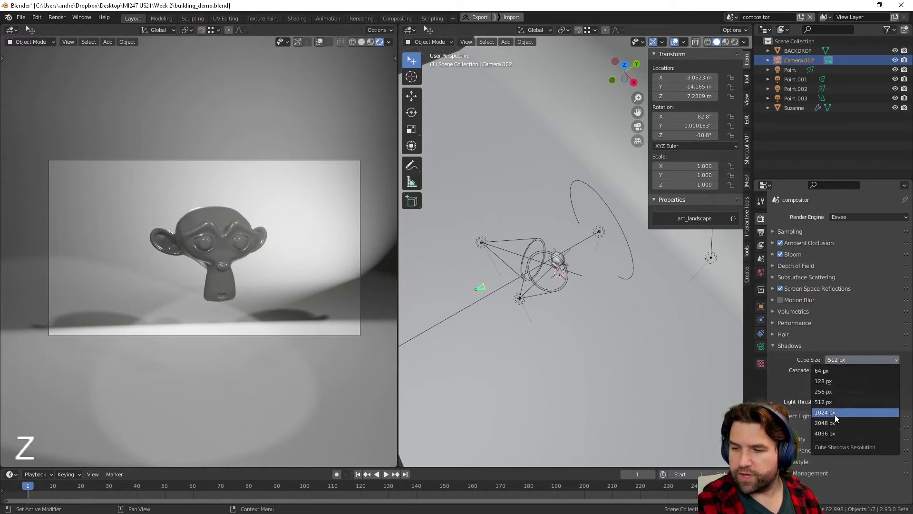
left_click(834, 413)
left_click(846, 375)
left_click(835, 435)
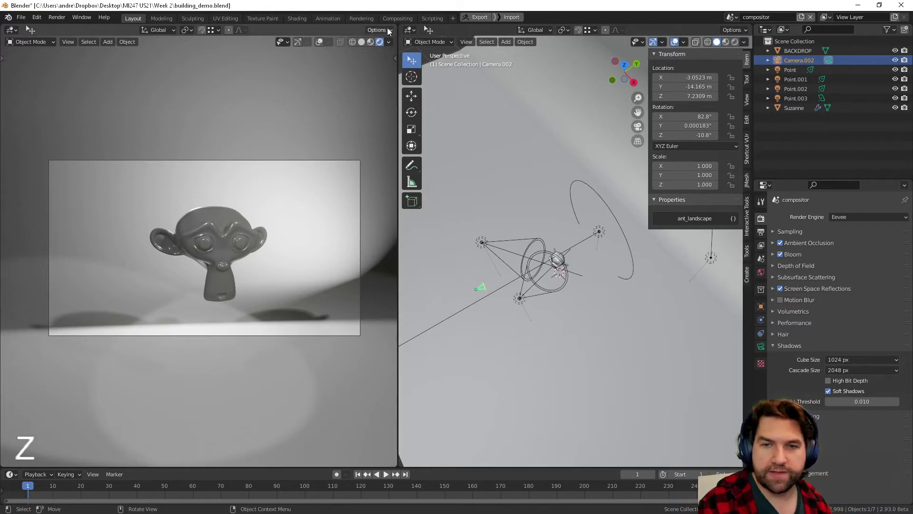
Switch to the Compositing workspace, render the image from the camera and move the render window out of the way
left_click(397, 19)
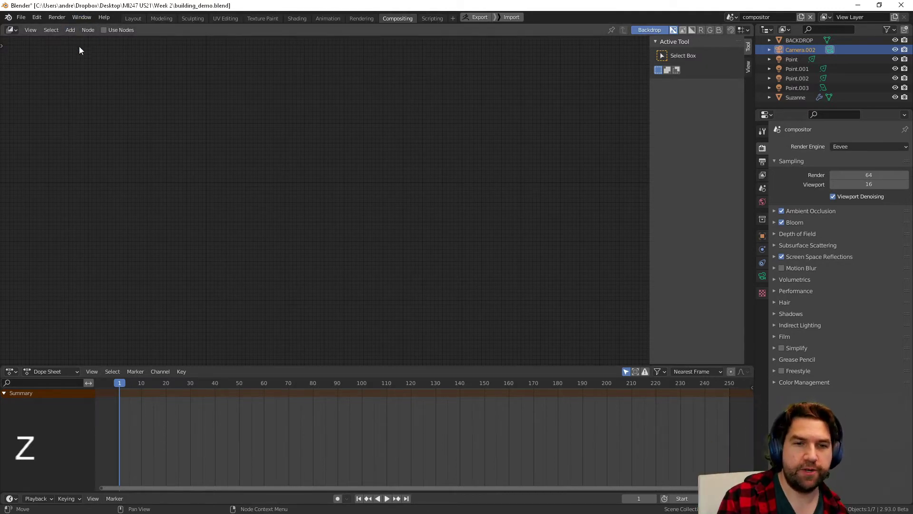
left_click(56, 19)
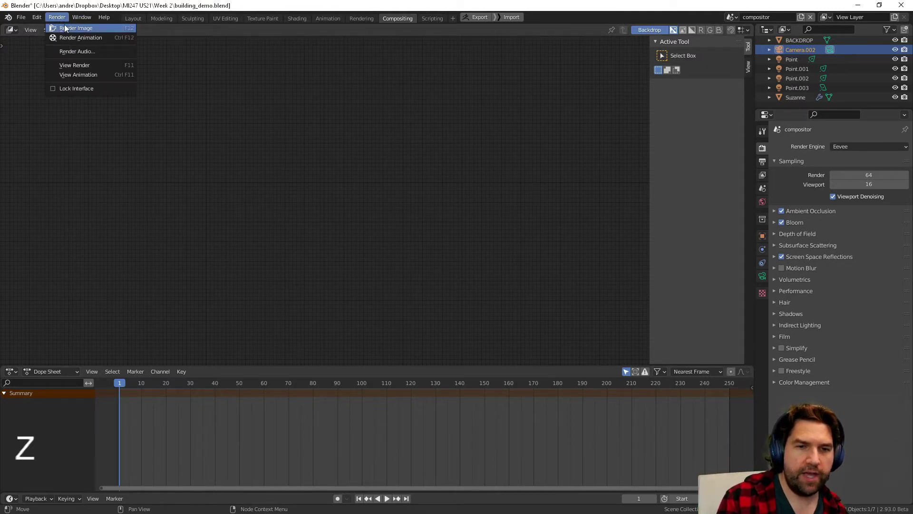
left_click(66, 29)
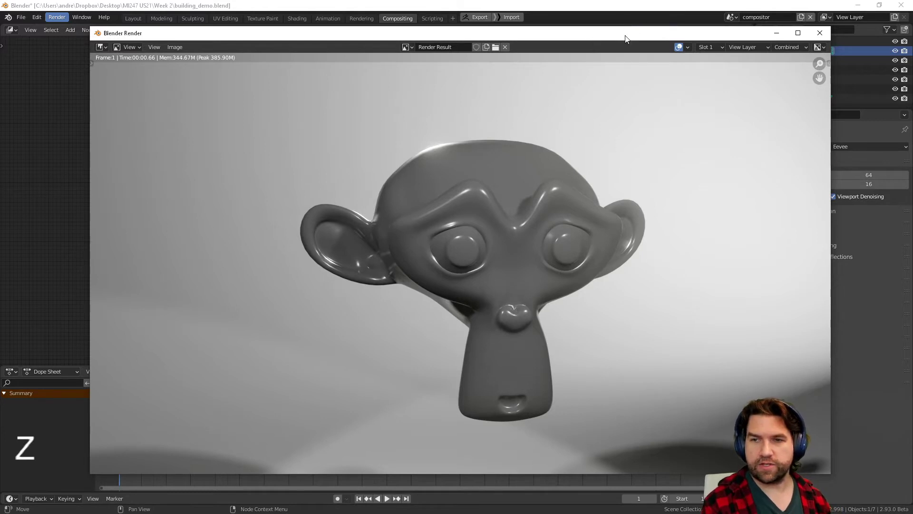
left_click_drag(623, 33, 0, 18)
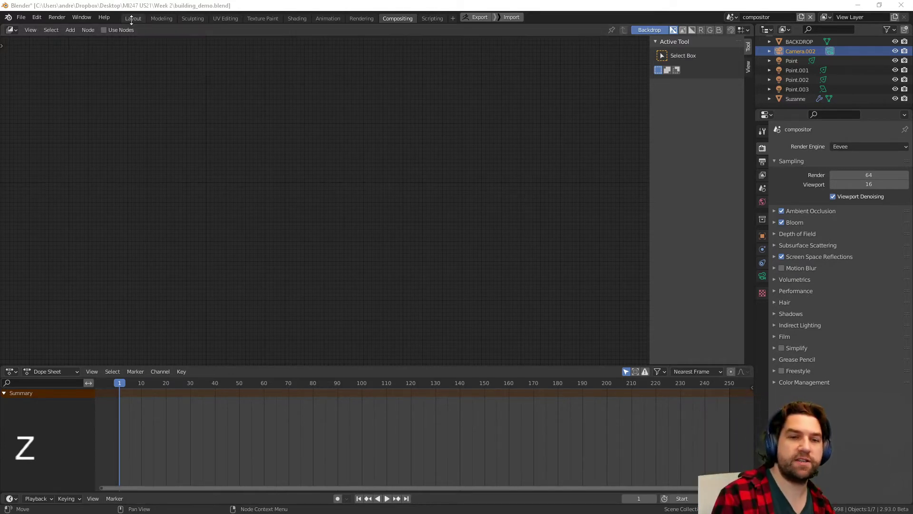
Enable compositing nodes and move the Composite node well away from Render Layers to leave a wide gap between them
left_click(103, 29)
scroll(241, 155, "up", 6)
middle_click_drag(240, 155, 376, 239)
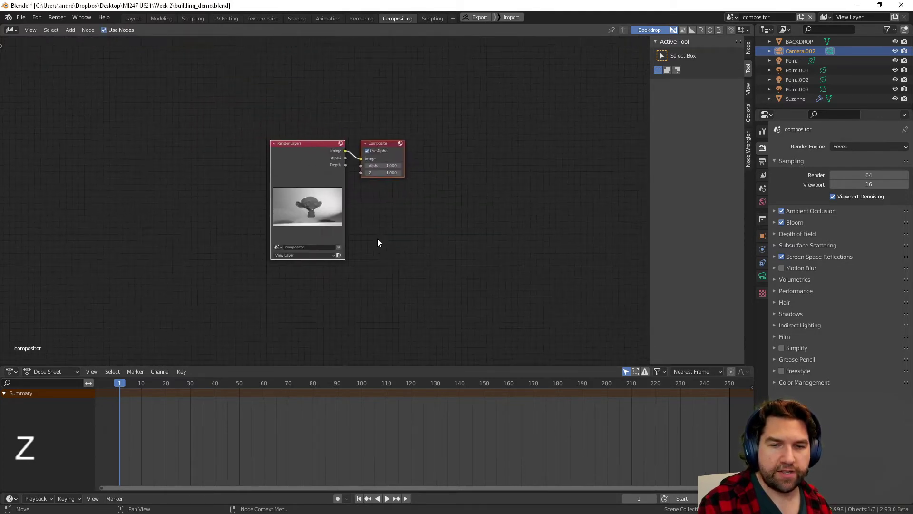
scroll(241, 154, "up", 8)
middle_click_drag(389, 98, 227, 81)
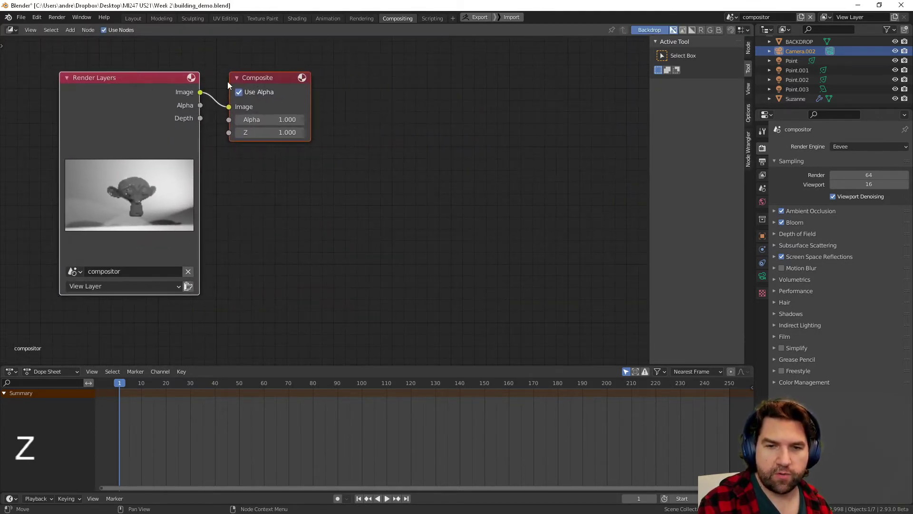
left_click_drag(284, 94, 474, 106)
scroll(416, 211, "down", 1)
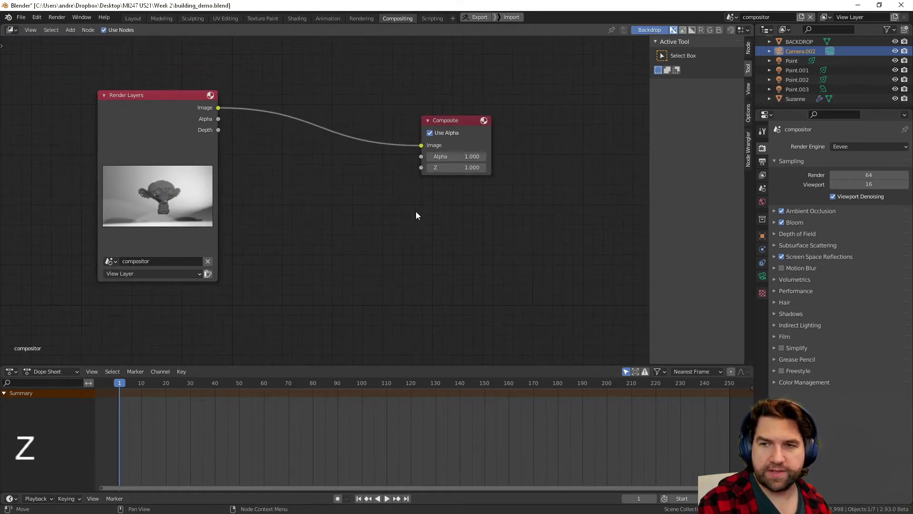
middle_click_drag(526, 239, 424, 239)
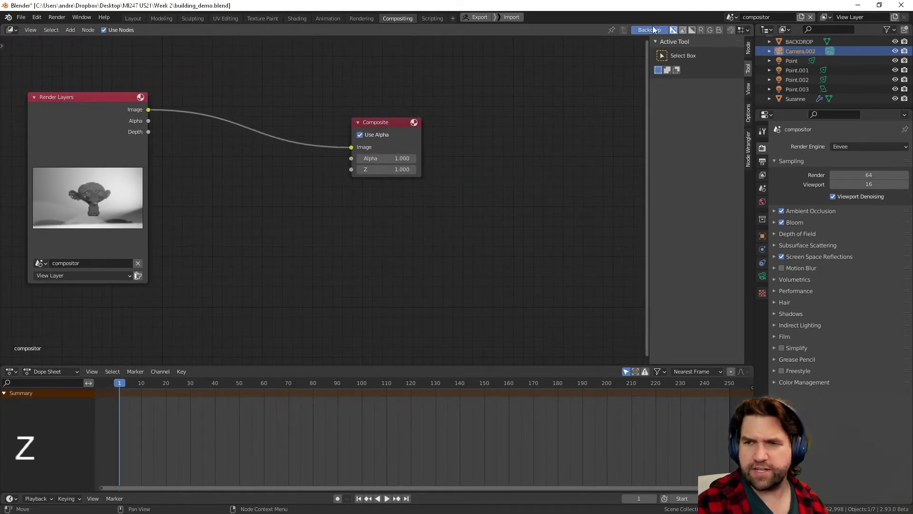
left_click_drag(401, 123, 534, 126)
Connect a Viewer node to the Render Layers image output and place it below the link to the Composite node
left_click(92, 116)
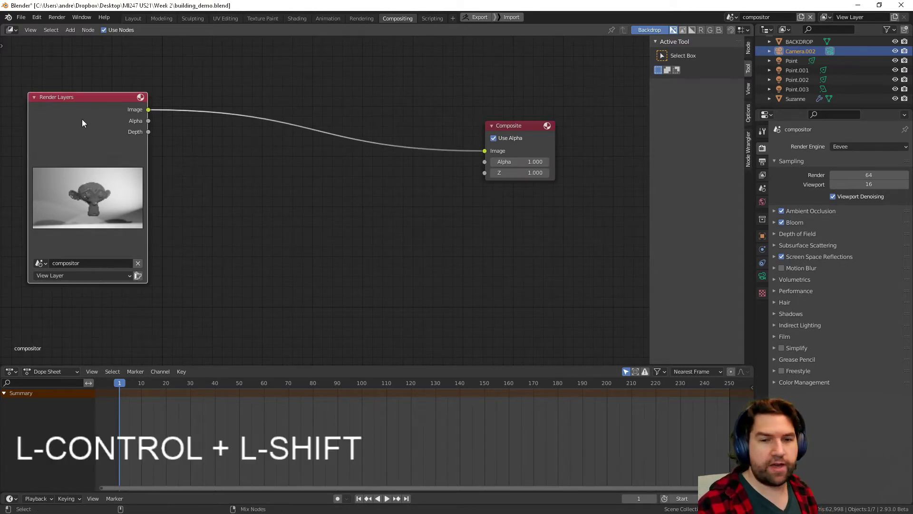
left_click(82, 119, "ctrl+shift")
left_click_drag(214, 119, 373, 226)
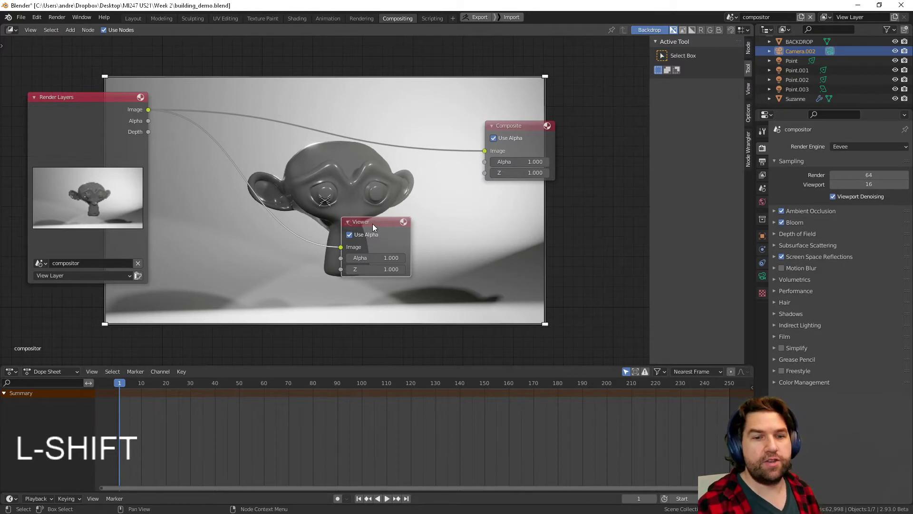
Preview the Render Layers alpha output through the Viewer node, and switch the preview back to the image output
left_click(43, 112, "ctrl+shift")
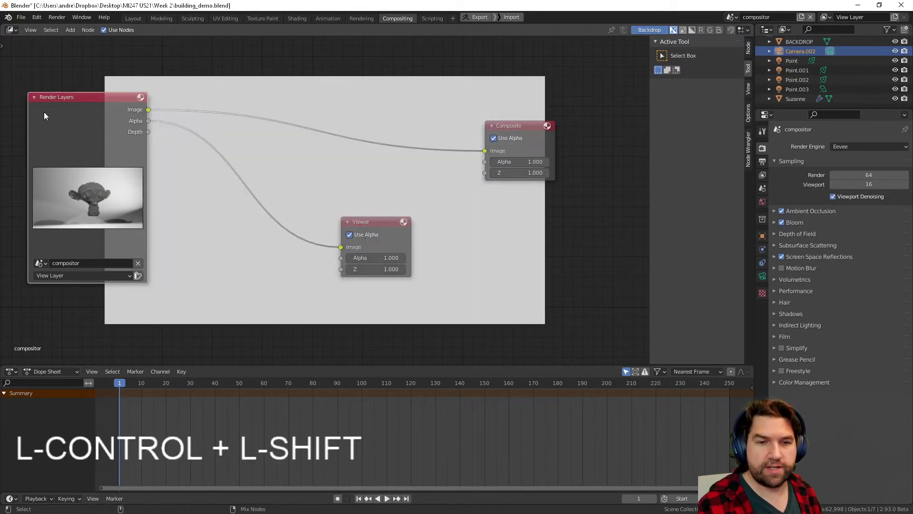
key("ctrl+z")
left_click(110, 127, "ctrl+shift")
left_click(347, 221, "ctrl+shift")
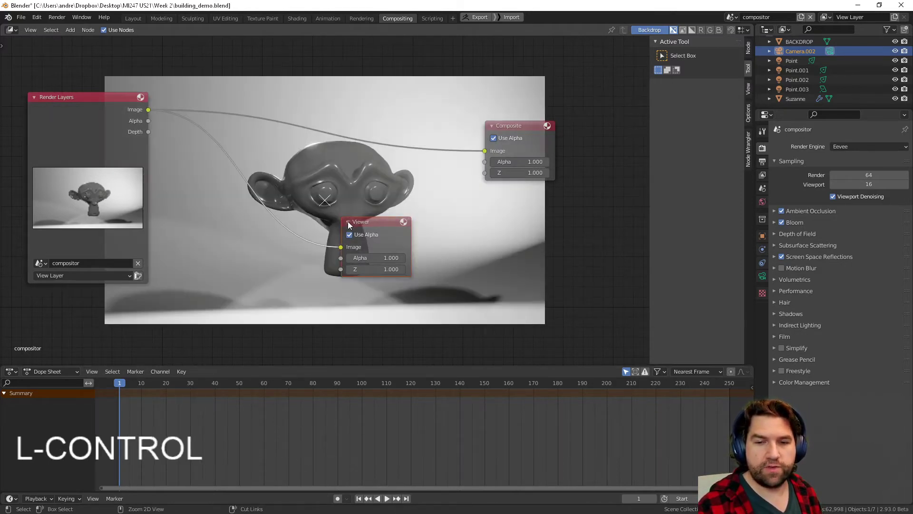
Line up the Viewer node below the Composite node, far from Render Layers, and try zooming the backdrop image out and in
left_click_drag(347, 221, 542, 229, "ctrl")
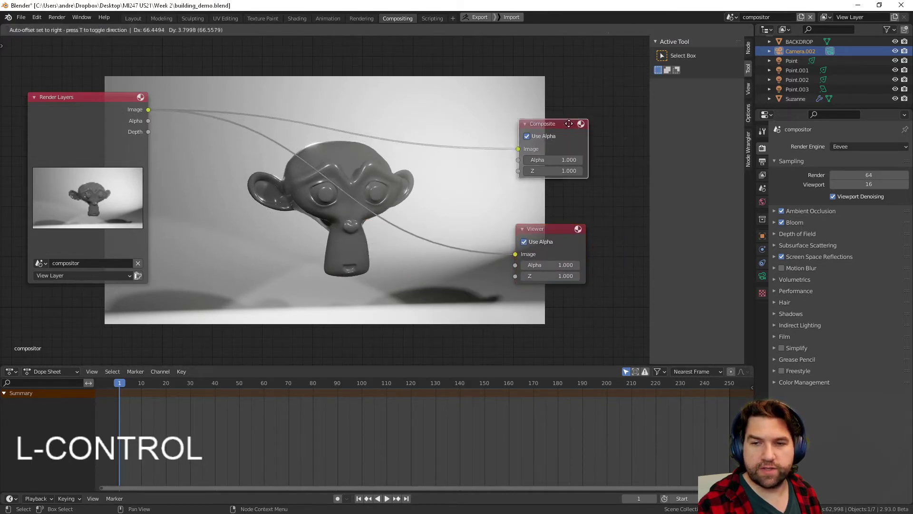
key("v")
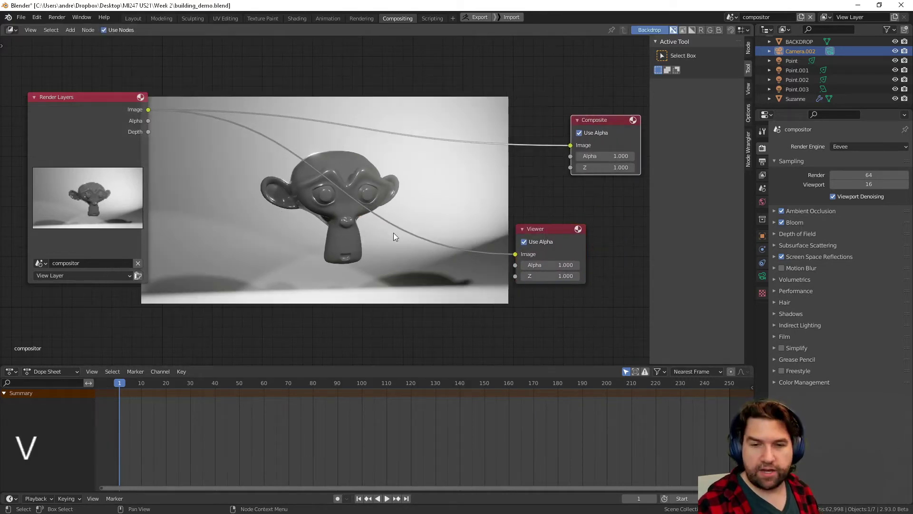
key("alt+v")
key("alt+v")
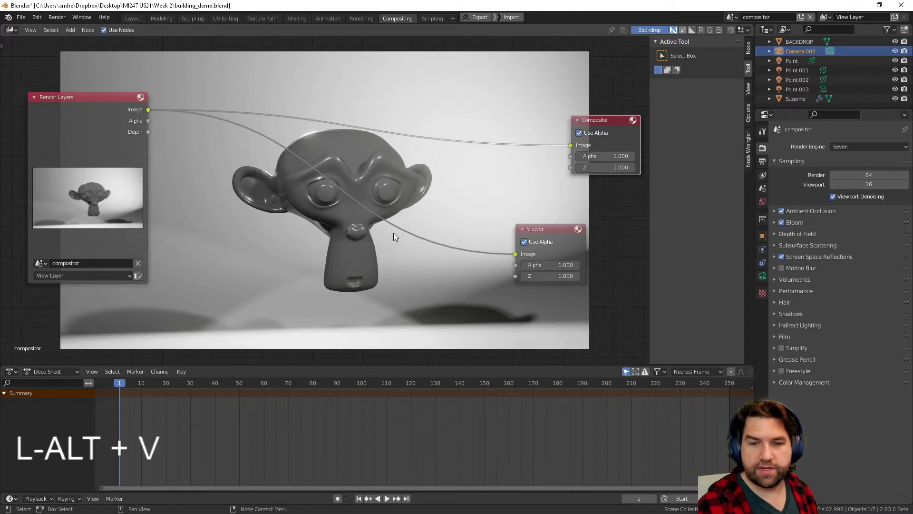
key("v")
Review the backdrop view commands, zoom the node graph out slightly and shift the backdrop image behind the nodes
left_click(90, 29)
mouse_move(36, 30)
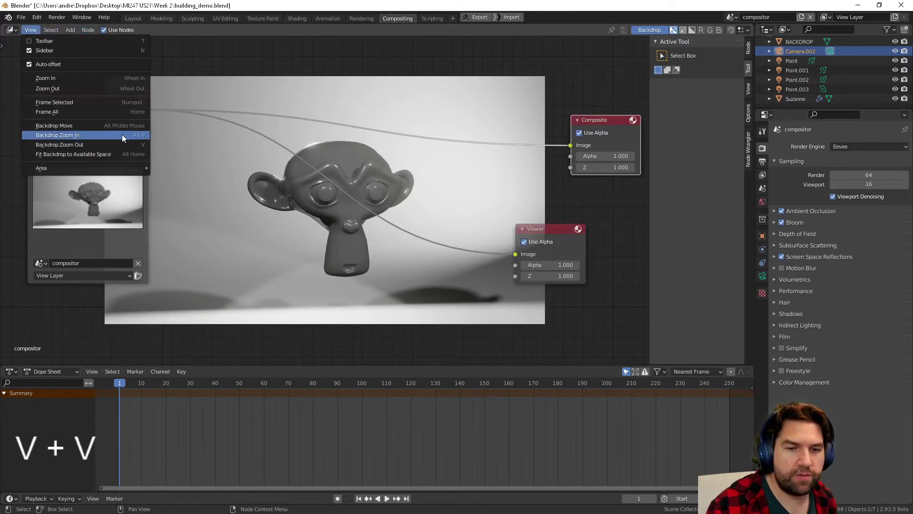
mouse_move(367, 228)
middle_mouse_down("alt")
mouse_move(409, 220)
mouse_move(379, 230)
middle_mouse_up("alt")
scroll(309, 230, "up", 1)
scroll(292, 230, "down", 2)
scroll(292, 233, "down", 1)
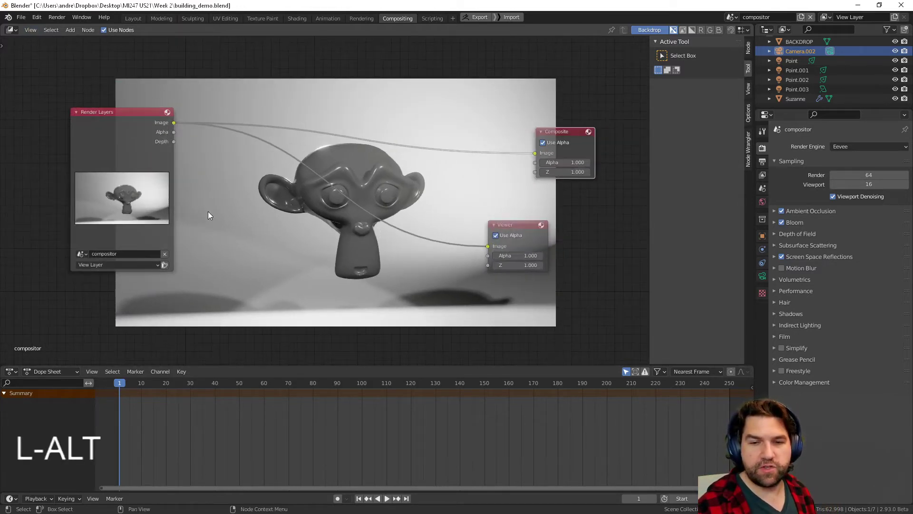
middle_click_drag(350, 201, 344, 218, "alt")
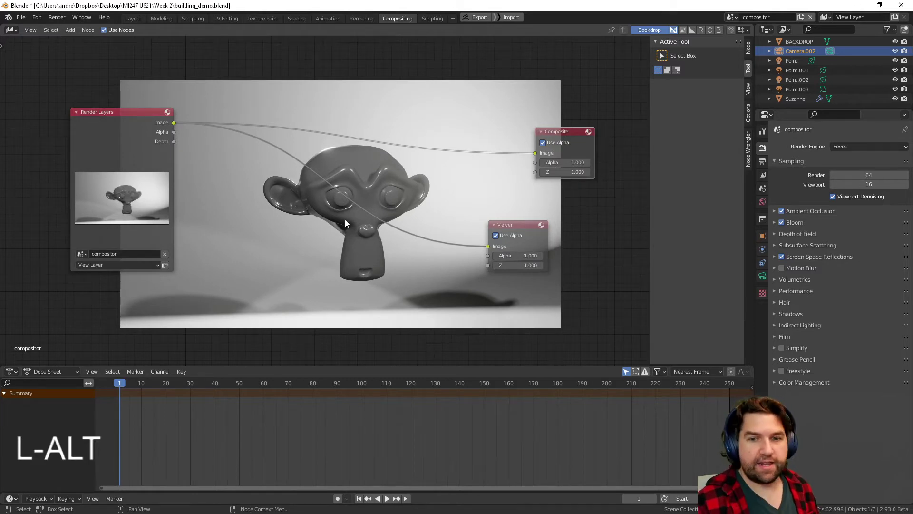
Move the Composite and Viewer nodes past the backdrop's edge, with Composite well above Viewer
left_click_drag(556, 131, 584, 144)
left_click_drag(516, 225, 598, 226)
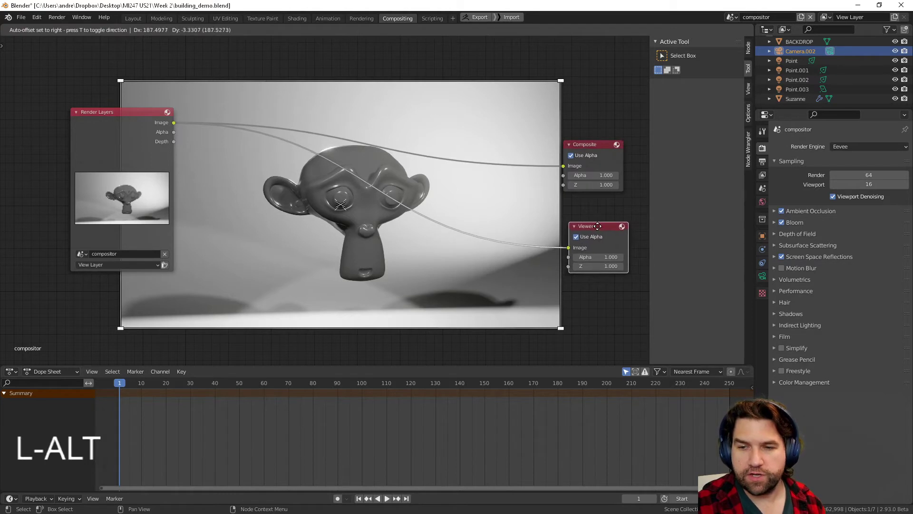
left_click_drag(590, 144, 609, 62)
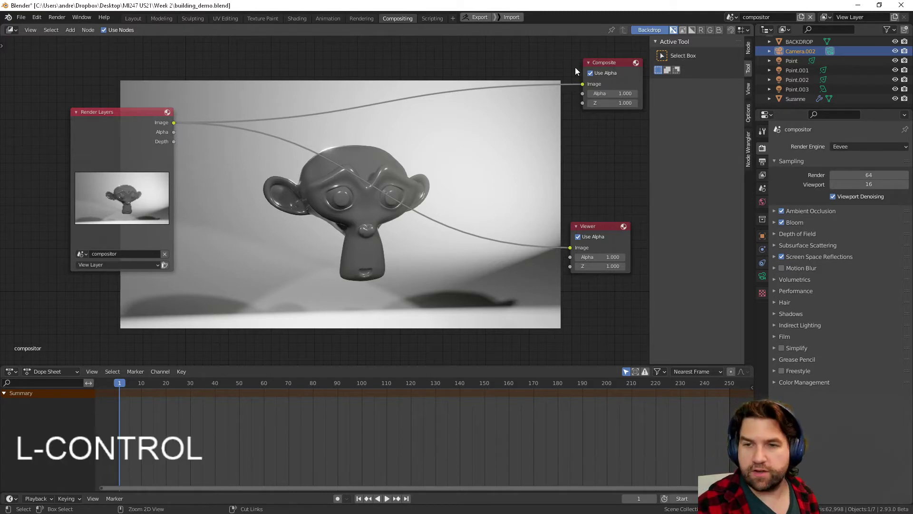
Cut the link into the Composite node and reconnect it to the Render Layers image output
right_click_drag(575, 67, 581, 116, "ctrl")
left_click_drag(592, 67, 586, 63)
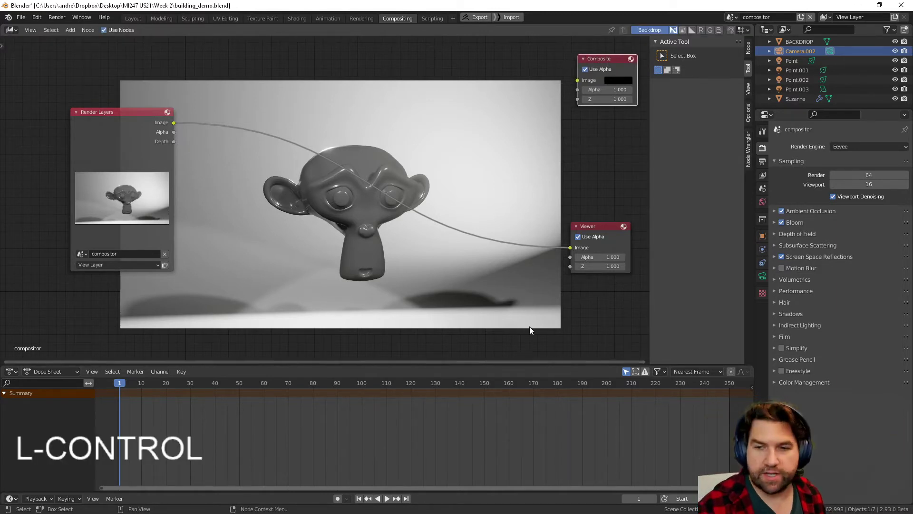
left_click_drag(600, 227, 599, 225)
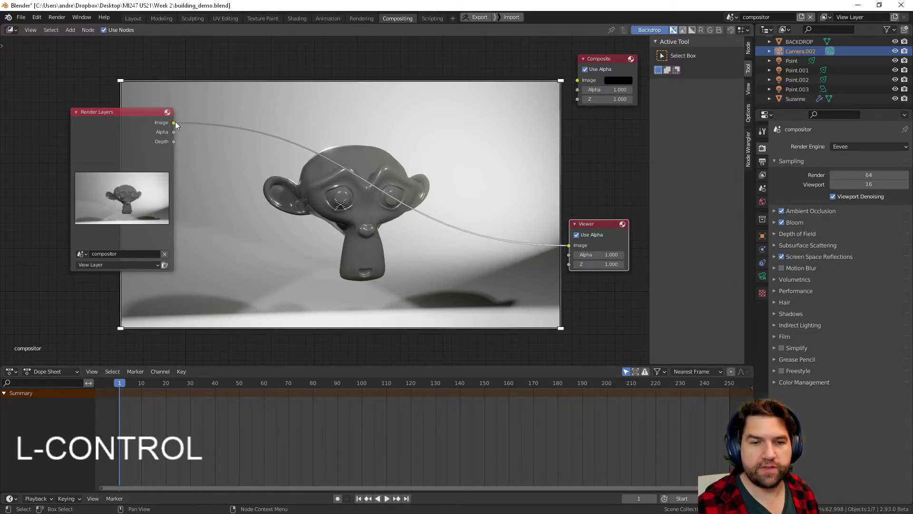
left_click_drag(174, 122, 579, 80)
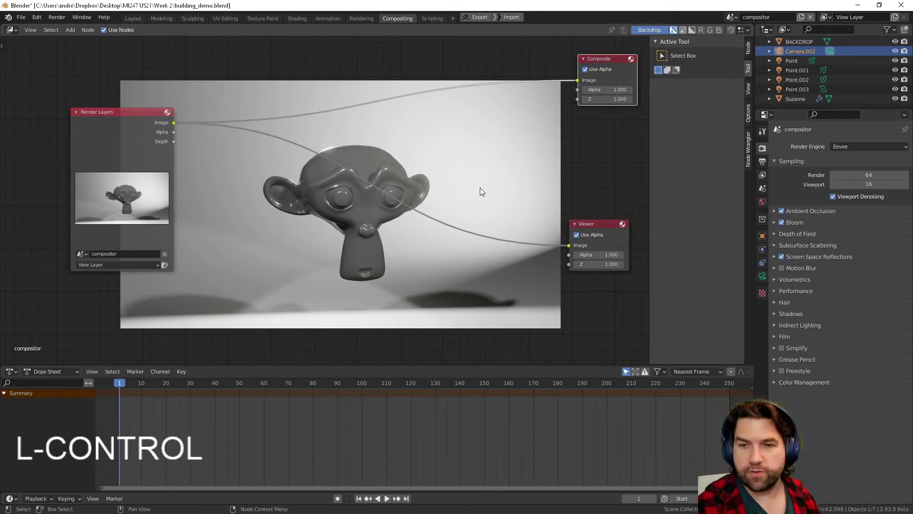
Cut the link between Render Layers and Composite, and nudge the Render Layers and Viewer nodes into place
right_click_drag(487, 83, 500, 120, "ctrl")
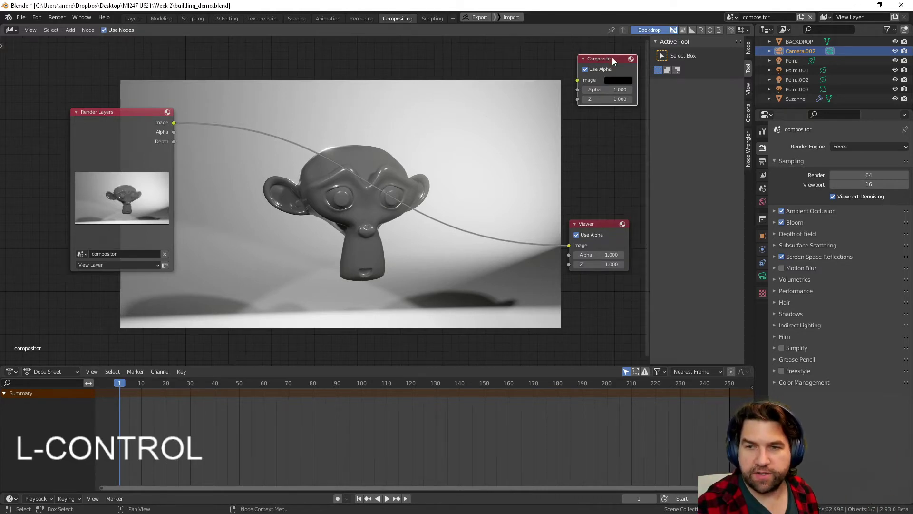
left_click_drag(134, 111, 112, 113)
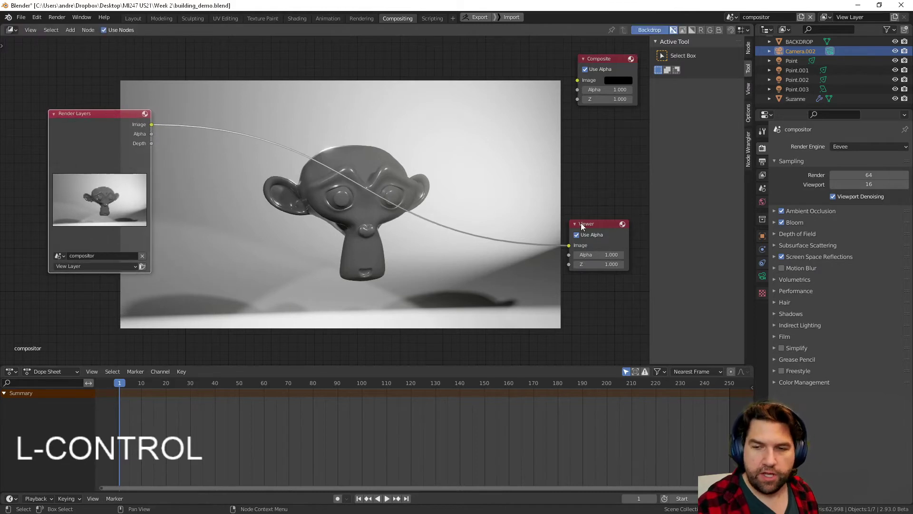
left_click_drag(602, 225, 604, 218)
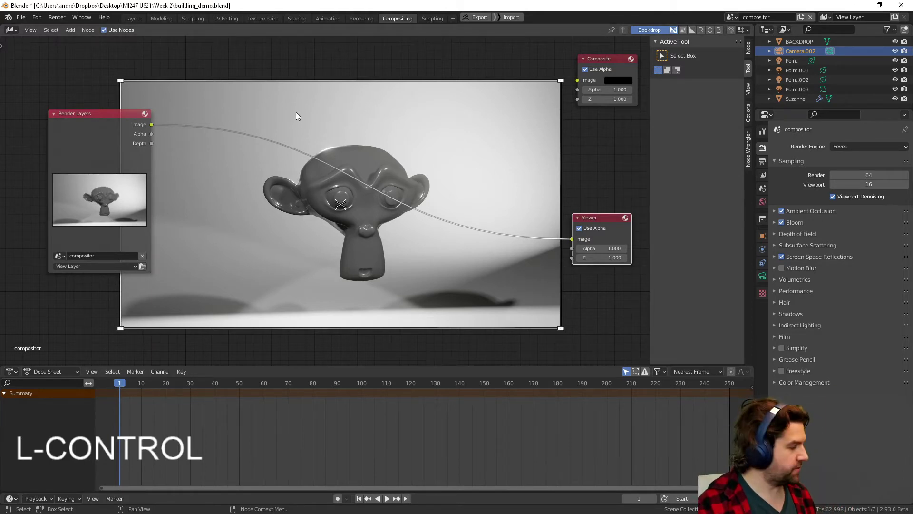
Add a Hue Saturation Value node and insert it on the link between Render Layers and Viewer
key("shift+a")
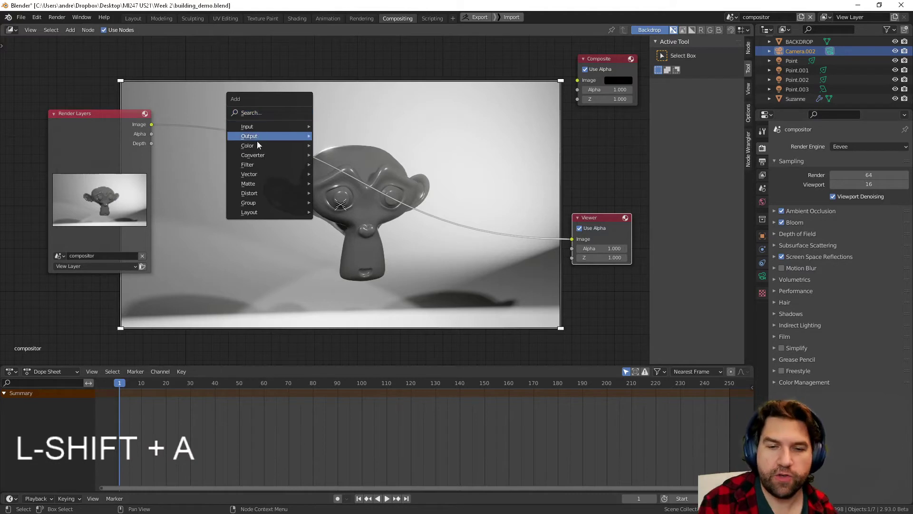
mouse_move(257, 144)
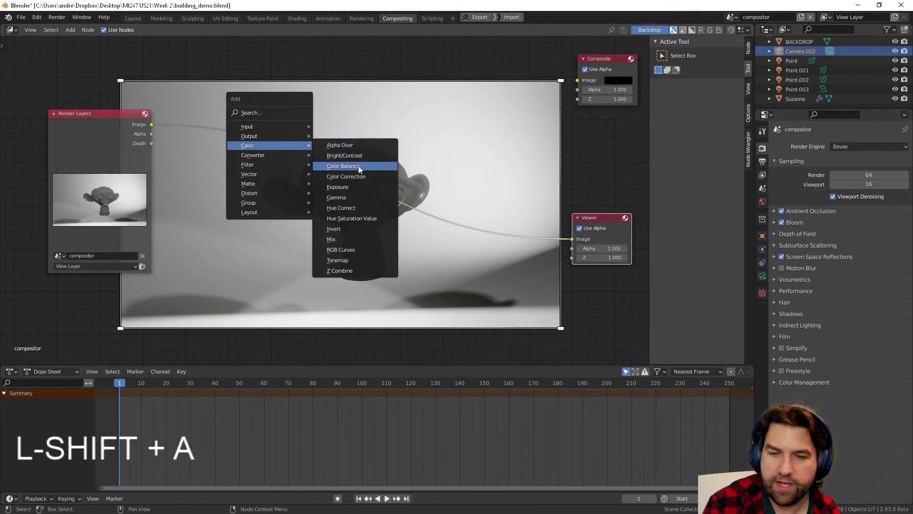
left_click(364, 218)
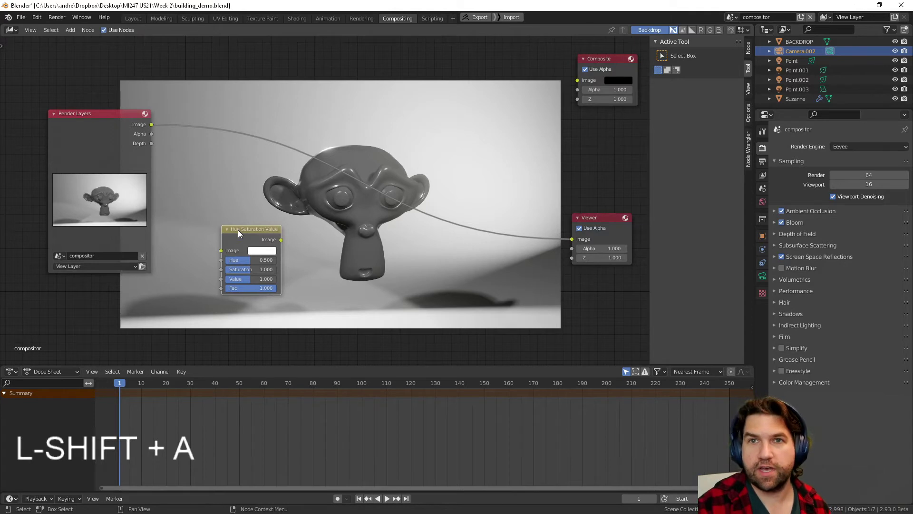
left_click_drag(246, 225, 287, 168)
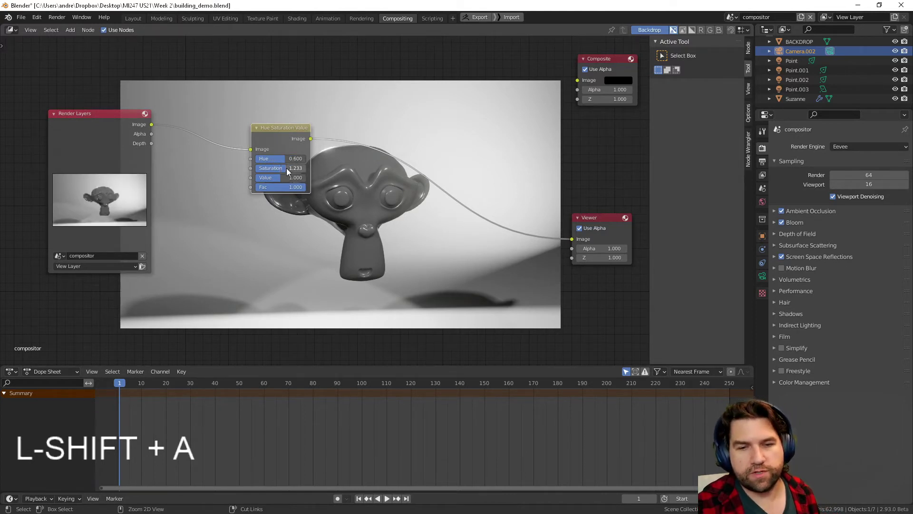
Undo the trial hue and saturation changes on the Hue Saturation Value node
key("ctrl+z")
key("ctrl+z")
key("ctrl+z")
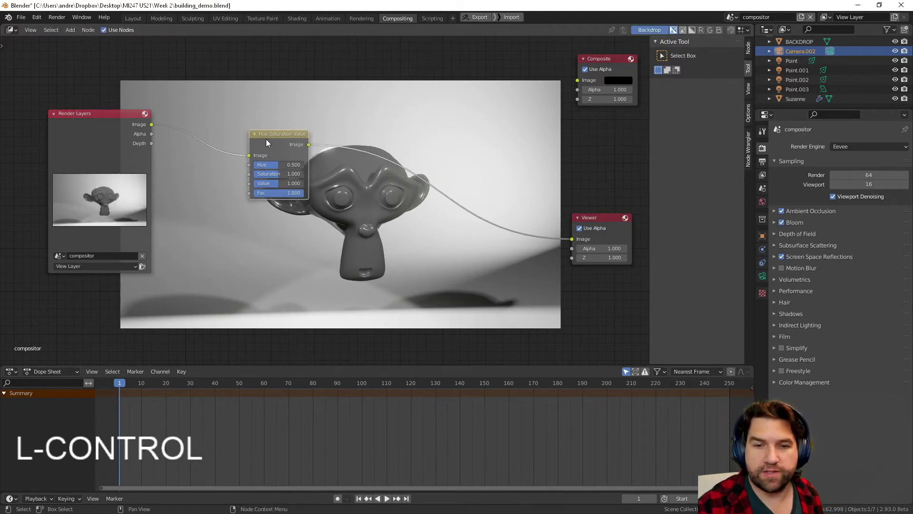
Switch to the Layout workspace and change the color of the spot light Point.001 to a warm yellow-orange
left_click(127, 18)
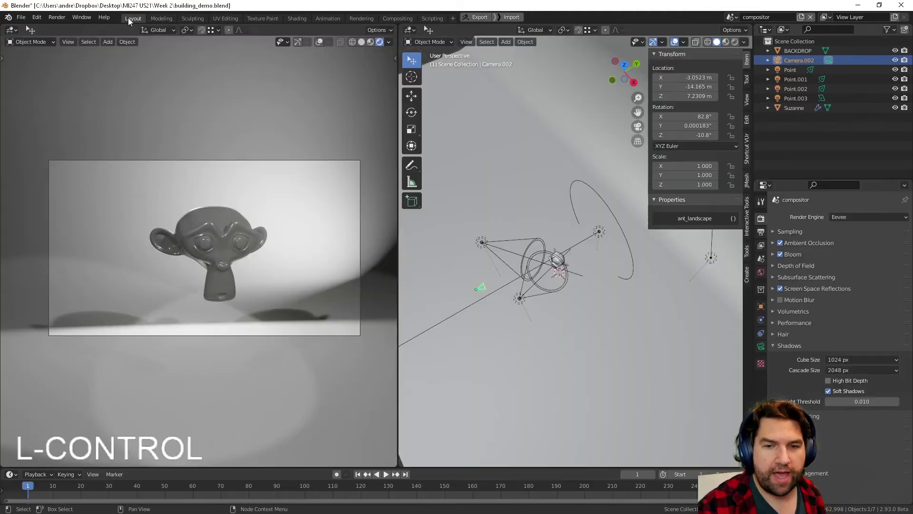
left_click(520, 300)
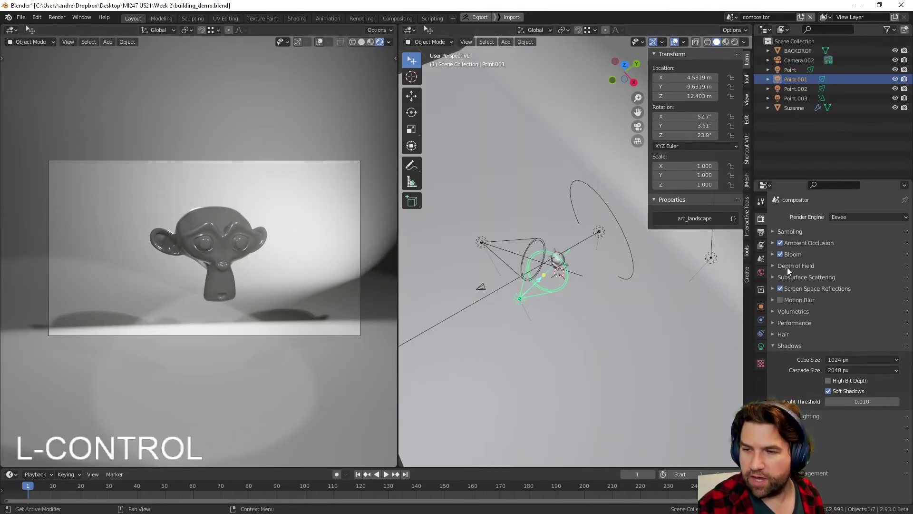
left_click(761, 347)
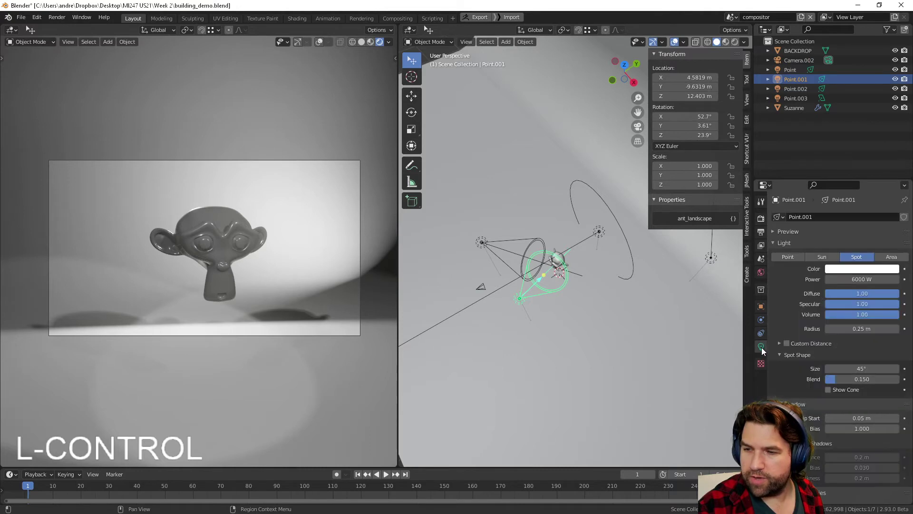
left_click(855, 270)
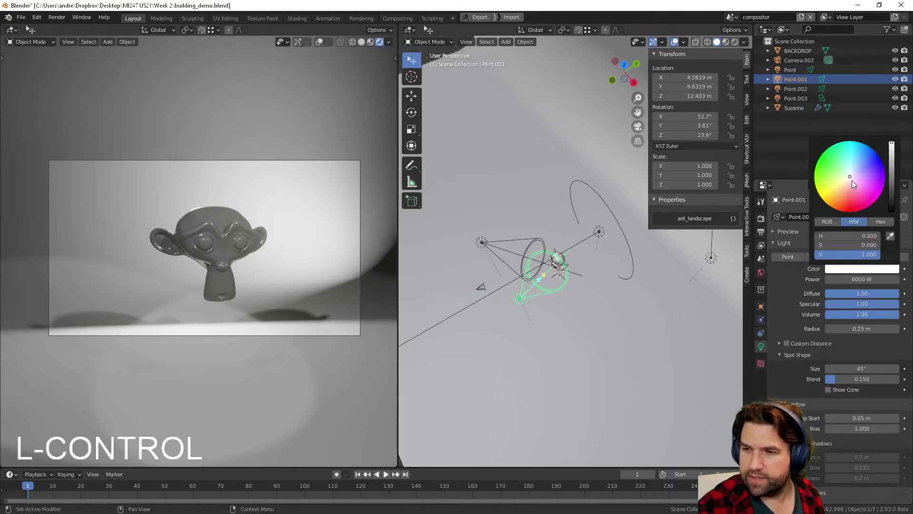
left_click(846, 186)
left_click_drag(840, 188, 835, 195)
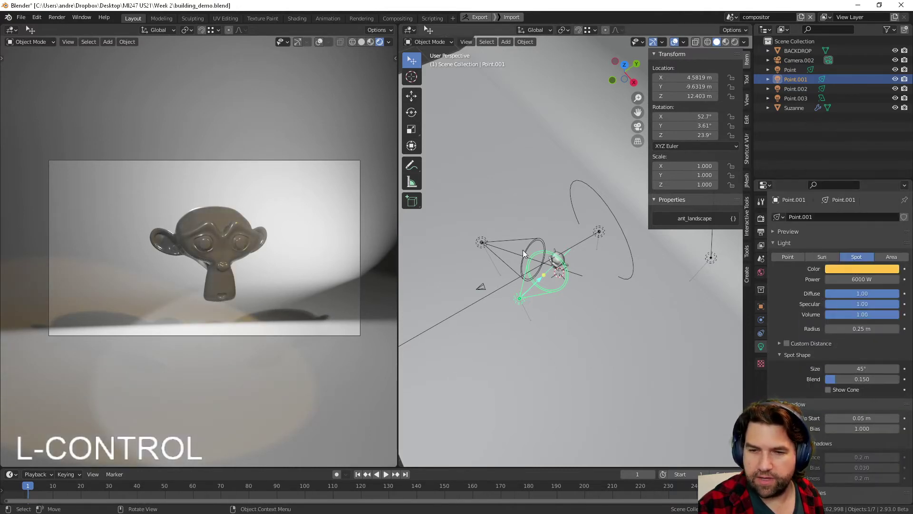
Change the color of the spot light named Point to blue, with a hue of 0.656
left_click(478, 242)
left_click(841, 269)
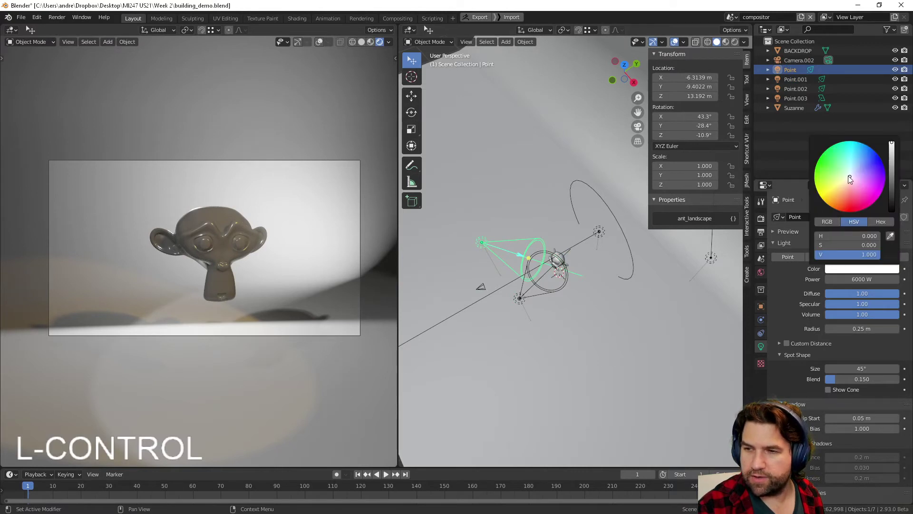
left_click(867, 163)
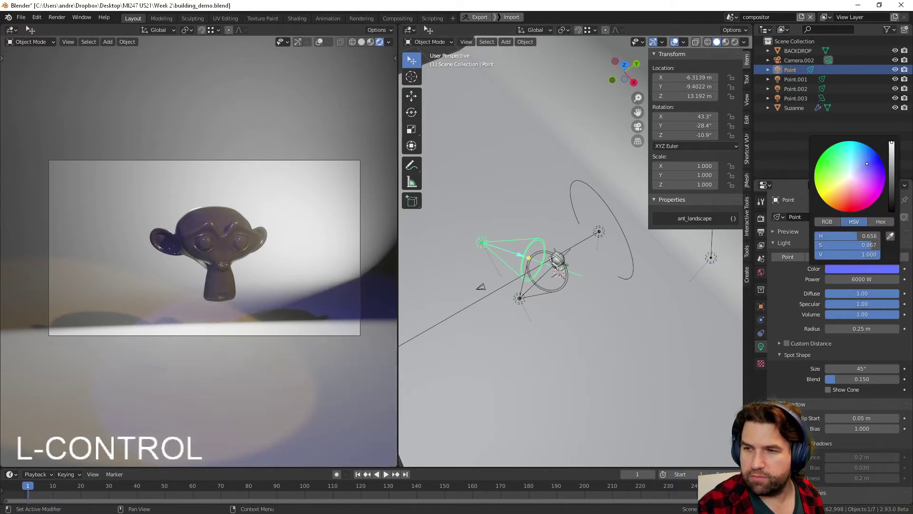
Leave Point.002 white and set the area light Point.003 to a strong purple with hue 0.751 and saturation 0.990
left_click(631, 248)
left_click(862, 269)
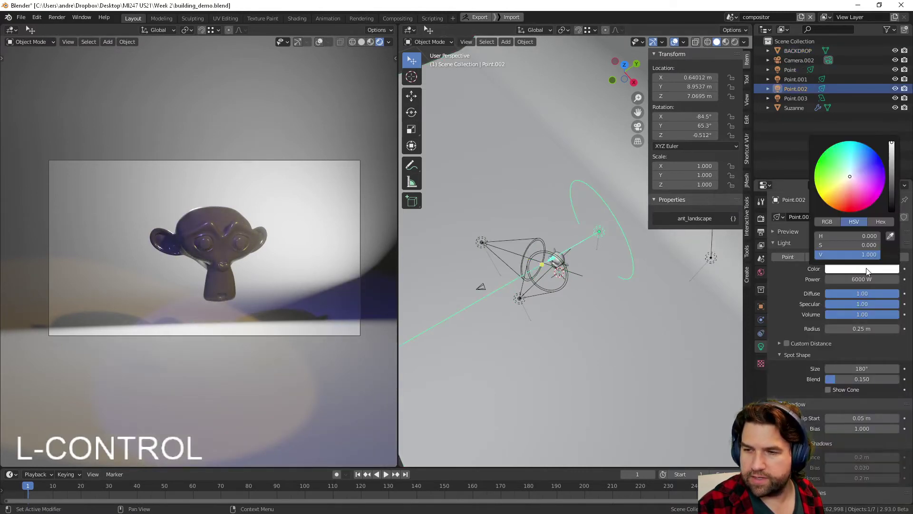
left_click(711, 256)
left_click(862, 269)
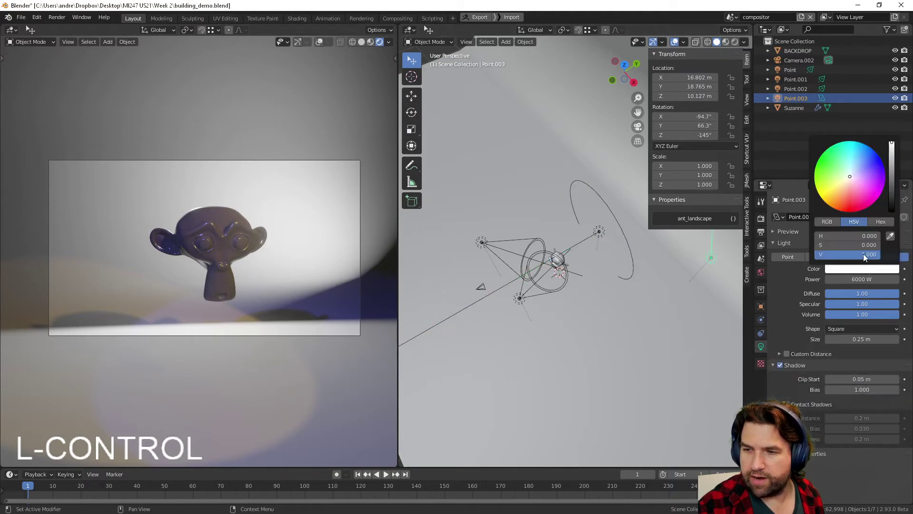
left_click_drag(850, 177, 885, 183)
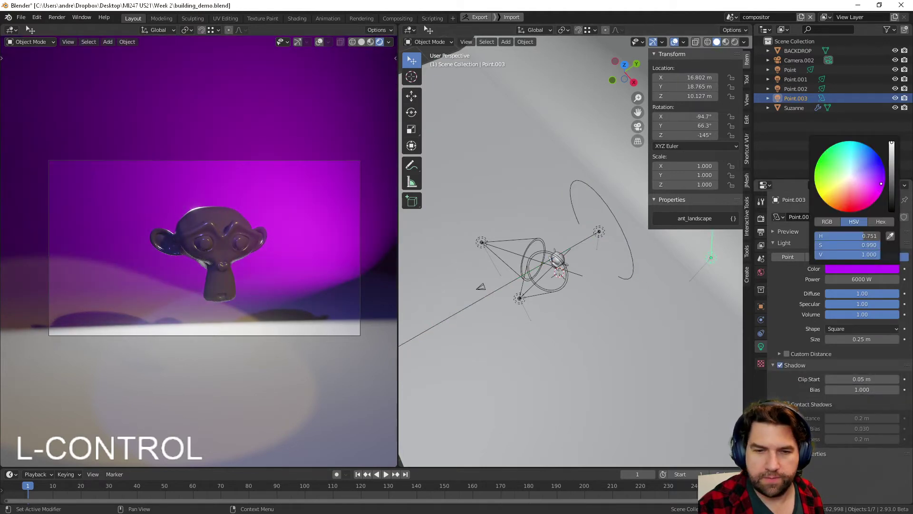
Return to the Compositing workspace, nudge the Render Layers node up and render the scene again with the colored lights
left_click(404, 19)
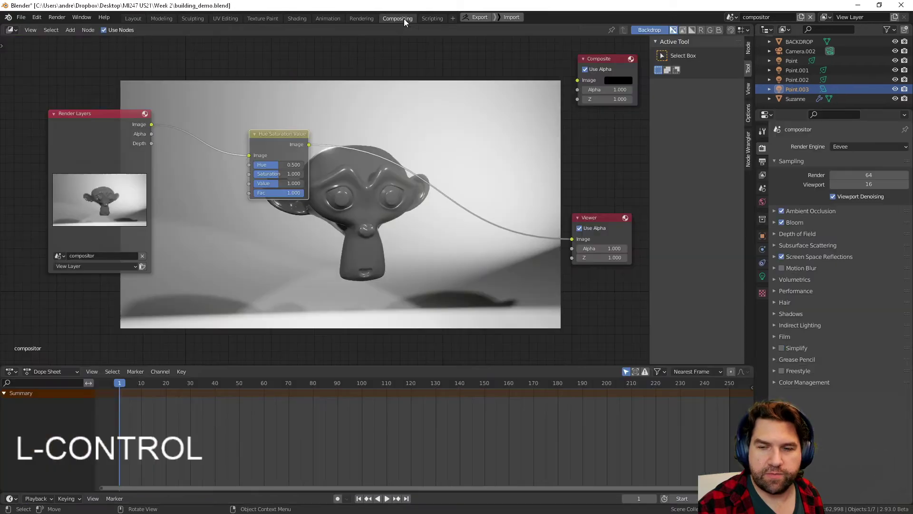
left_click_drag(95, 113, 93, 103)
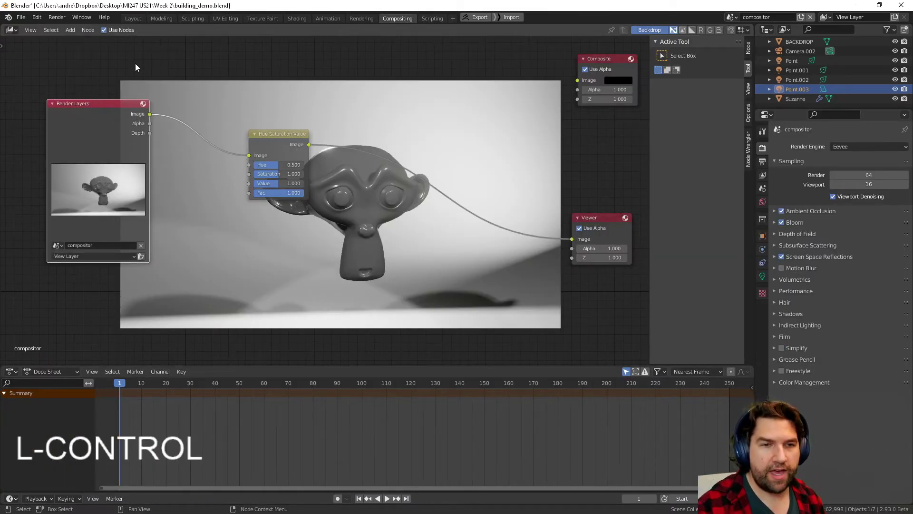
key("F12")
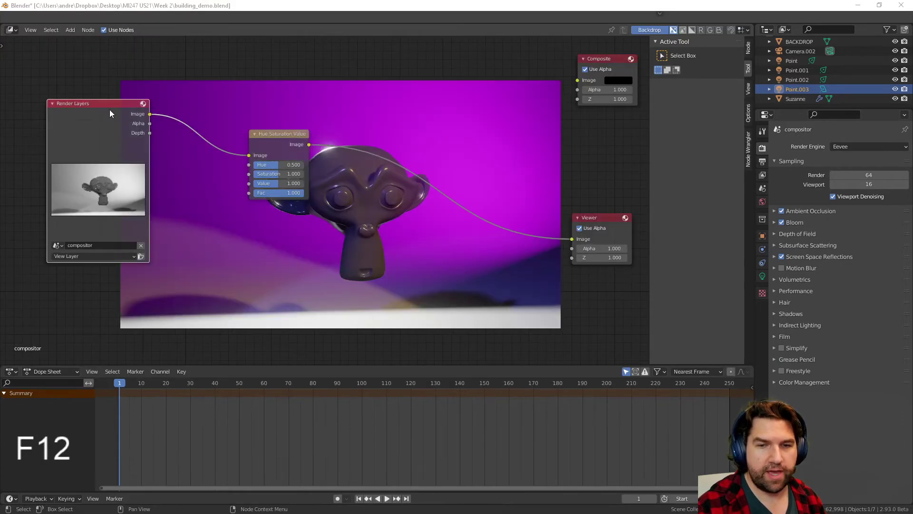
Move the Hue Saturation Value node closer to Render Layers and set hue 0.583, saturation 1.100 and value 1.283
left_click_drag(117, 124, 120, 114)
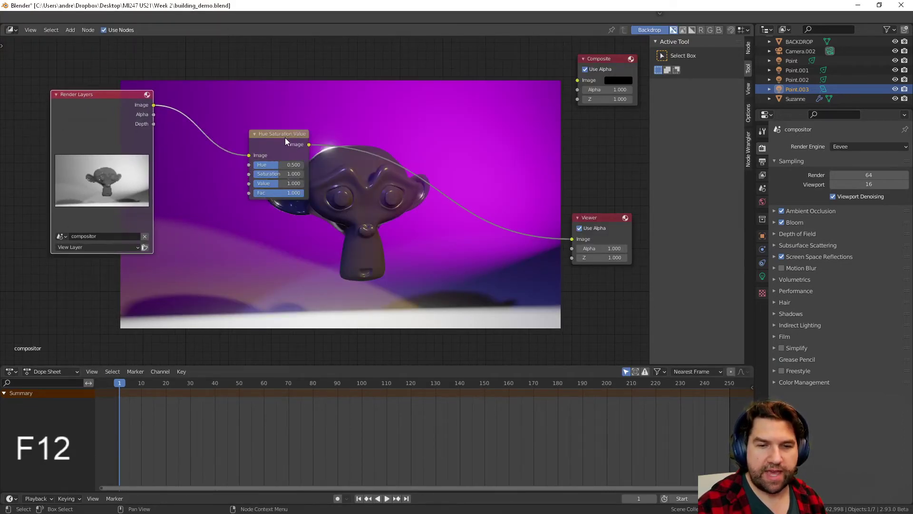
left_click_drag(284, 138, 226, 150)
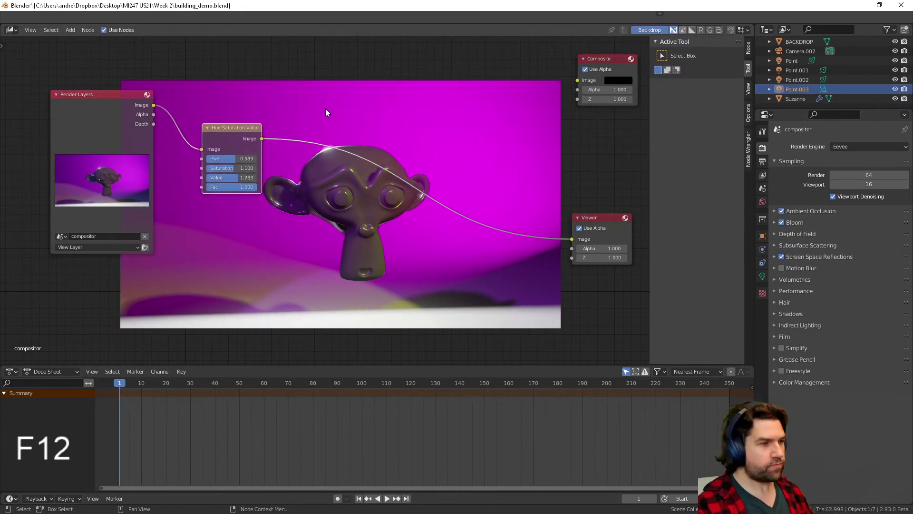
Insert a Color Balance node between Hue Saturation Value and the Viewer, keep Lift/Gamma/Gain as its formula, and move it above the monkey
key("shift+a")
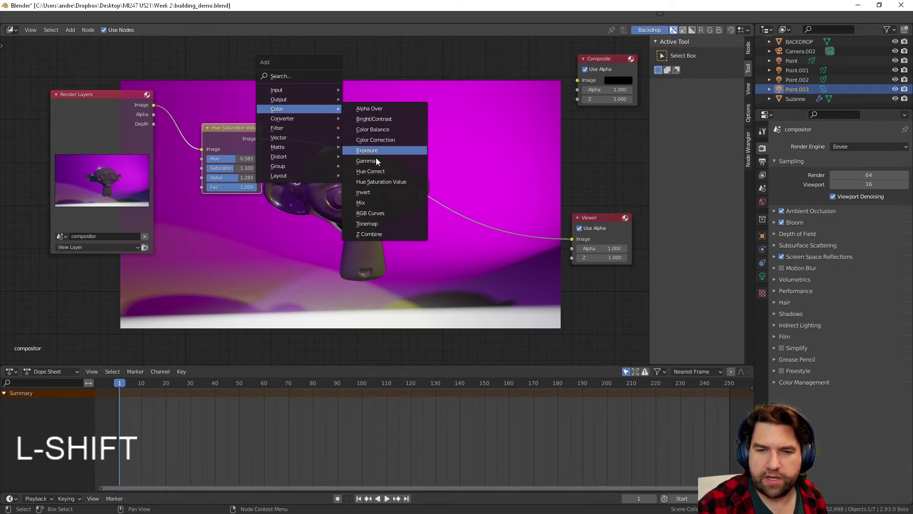
left_click(387, 130)
left_click(320, 112)
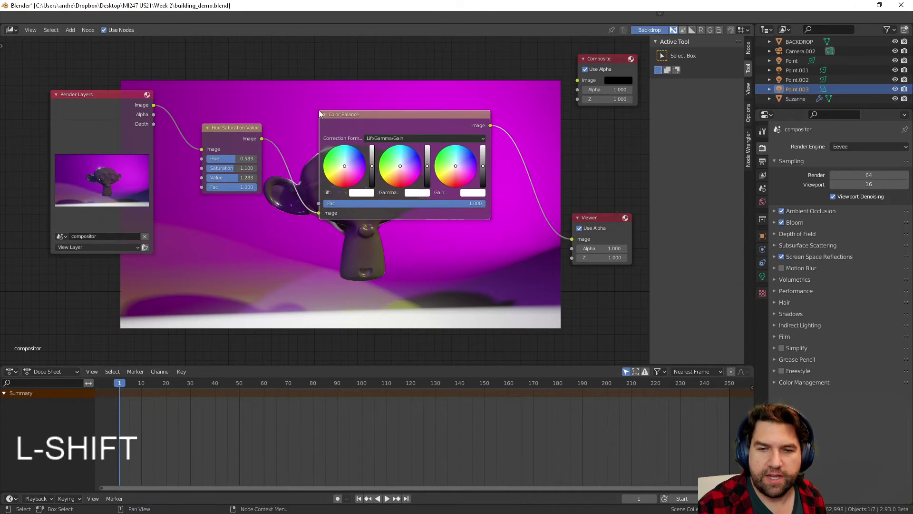
left_click_drag(416, 113, 455, 53)
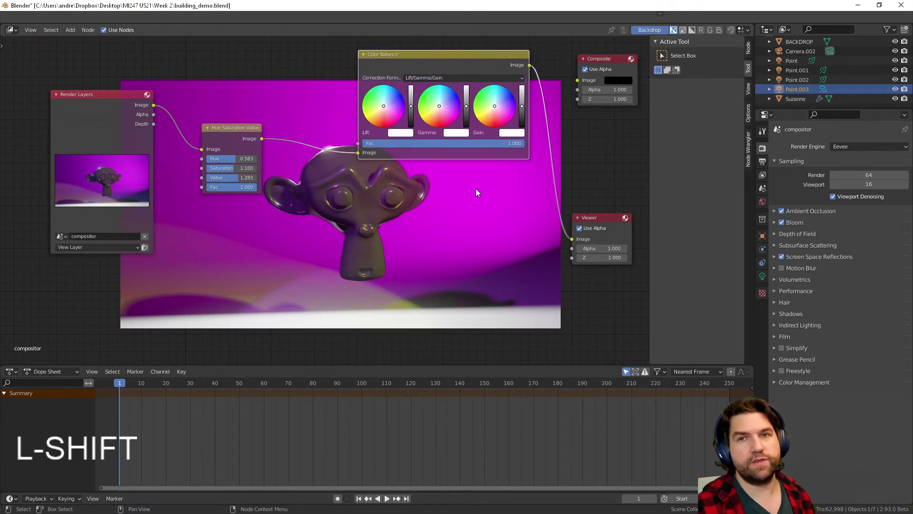
middle_click_drag(480, 210, 477, 232)
left_click_drag(432, 79, 418, 77)
left_click(419, 97)
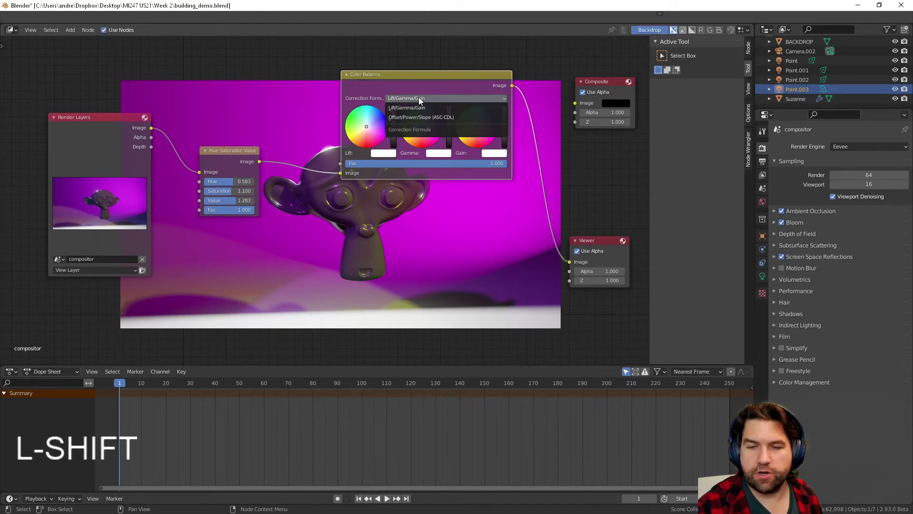
left_click(418, 97)
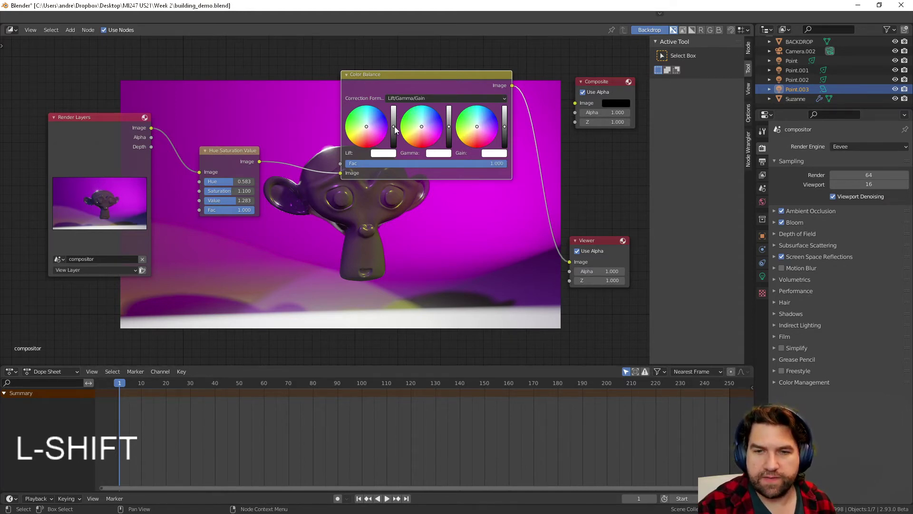
Grade with the Color Balance node: tint lift blue, gamma green and gain yellow-orange, and raise the gamma and gain brightness slightly
left_click_drag(395, 127, 374, 121, "shift")
key("ctrl+z")
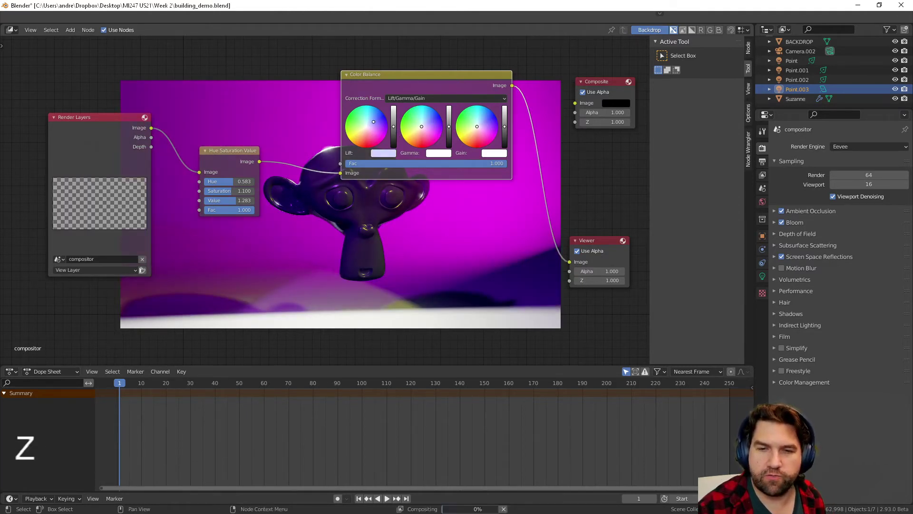
left_click_drag(397, 127, 416, 129)
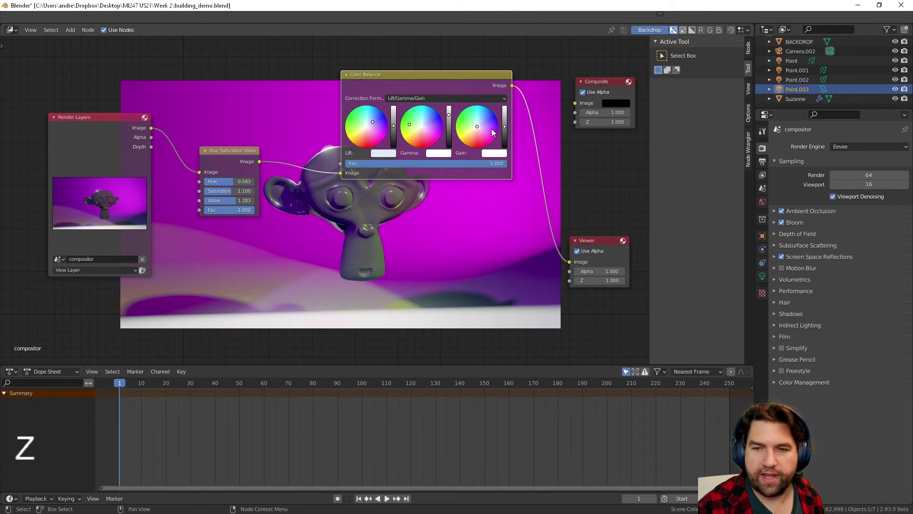
mouse_move(503, 127)
left_mouse_down()
mouse_move(504, 113)
mouse_move(504, 122)
mouse_move(472, 125)
mouse_move(473, 134)
mouse_move(504, 120)
left_mouse_up()
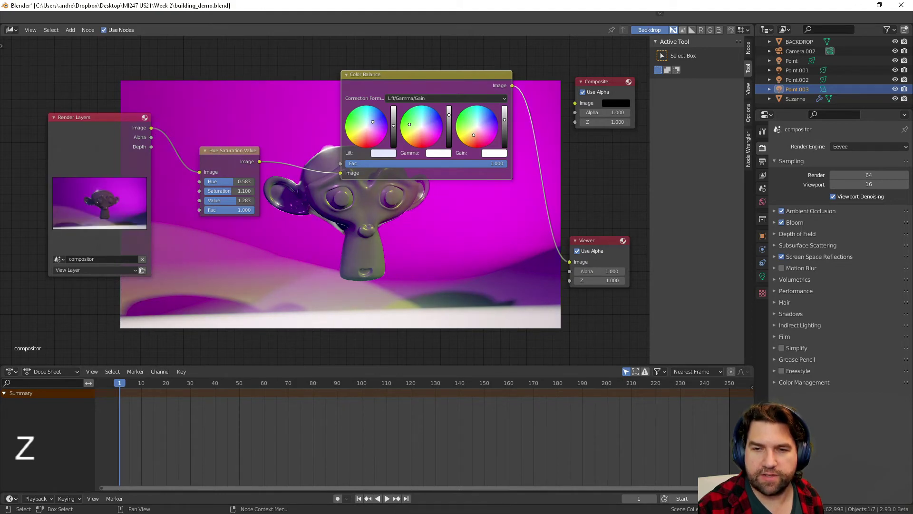
left_click_drag(373, 124, 393, 126)
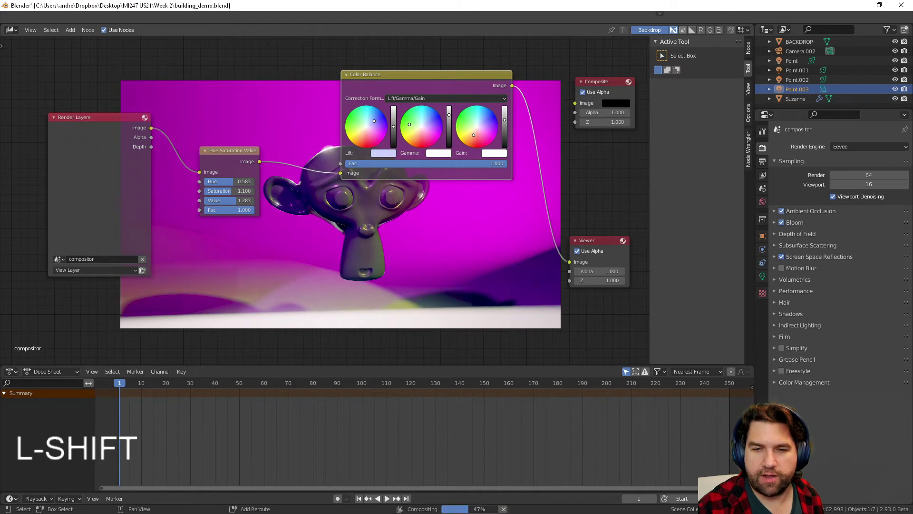
left_click_drag(474, 137, 470, 134, "shift")
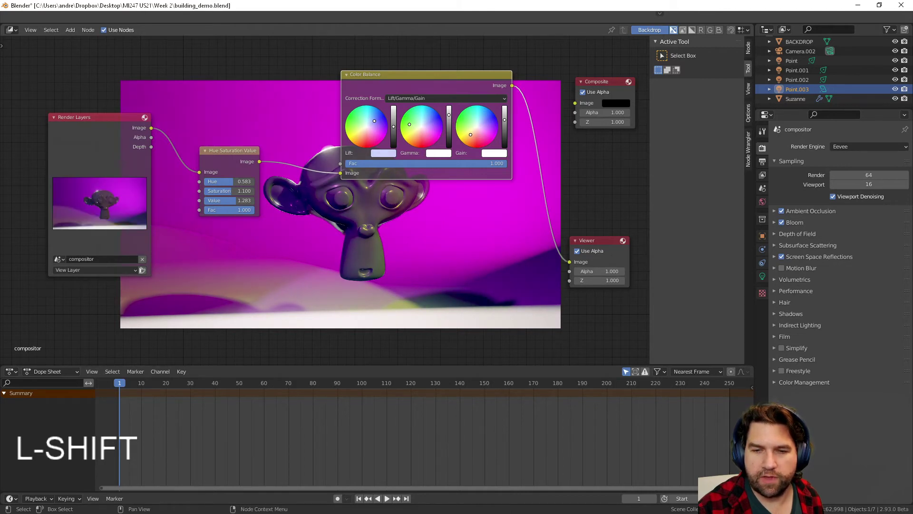
Compare the ungraded Render Layers image with the Color Balance result by previewing each in the Viewer
left_click_drag(127, 122, 116, 120)
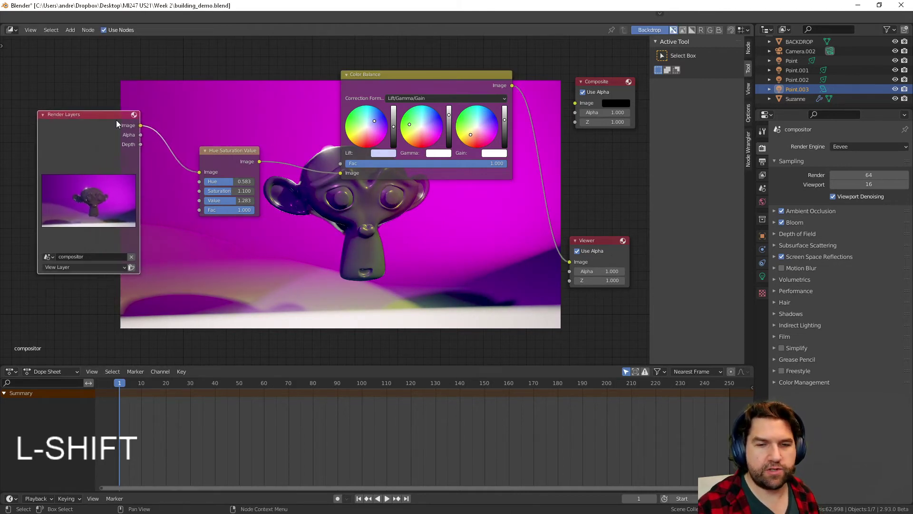
left_click(113, 123, "ctrl+shift")
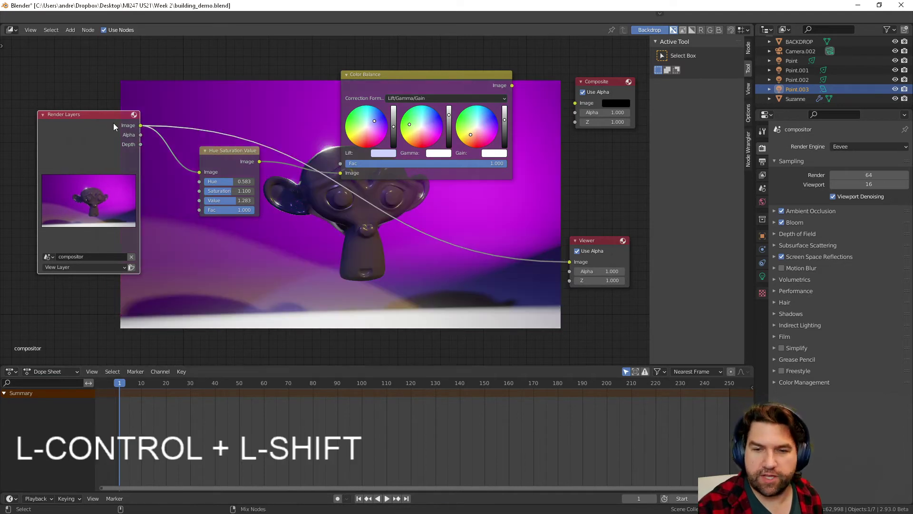
left_click(428, 83, "ctrl+shift")
Make room by shifting the Color Balance and Hue Saturation Value nodes, and insert a Bright/Contrast node between Color Balance and the Viewer
left_click_drag(411, 75, 380, 126)
left_click_drag(218, 149, 201, 128)
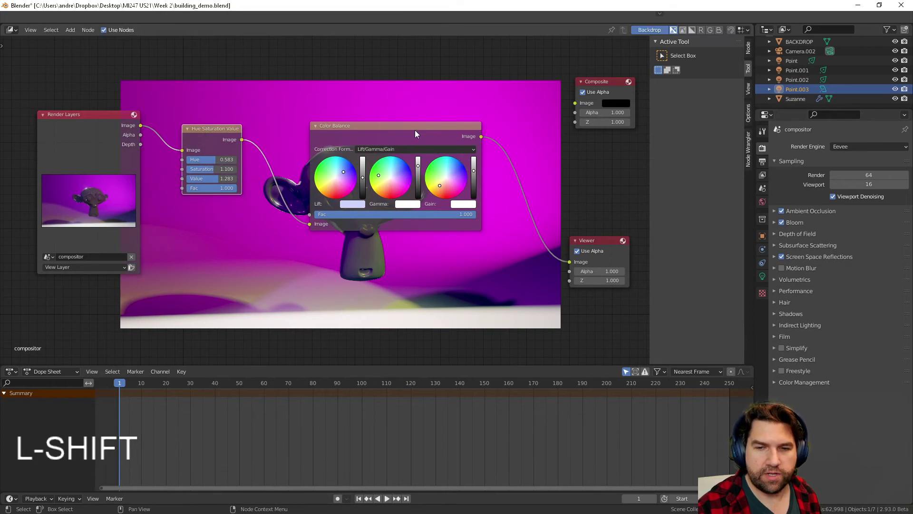
left_click_drag(415, 129, 377, 132)
key("shift+a")
mouse_move(377, 132)
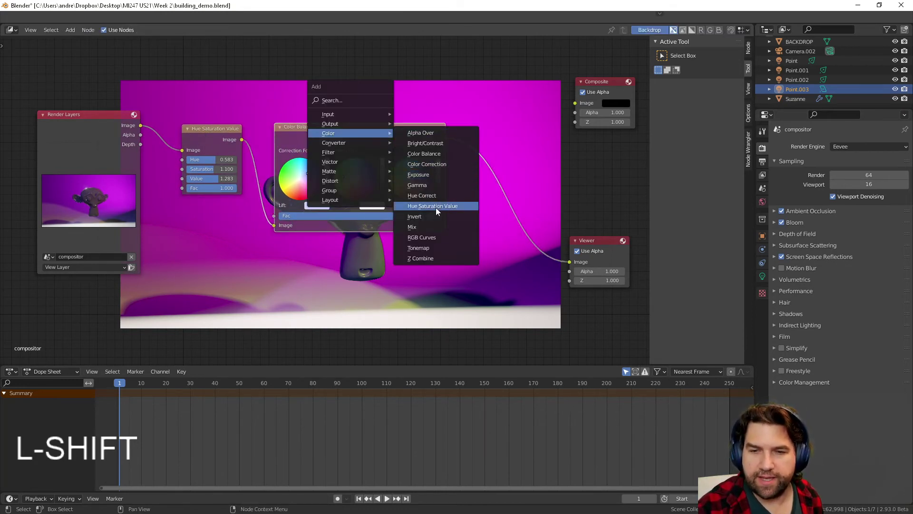
left_click(441, 142)
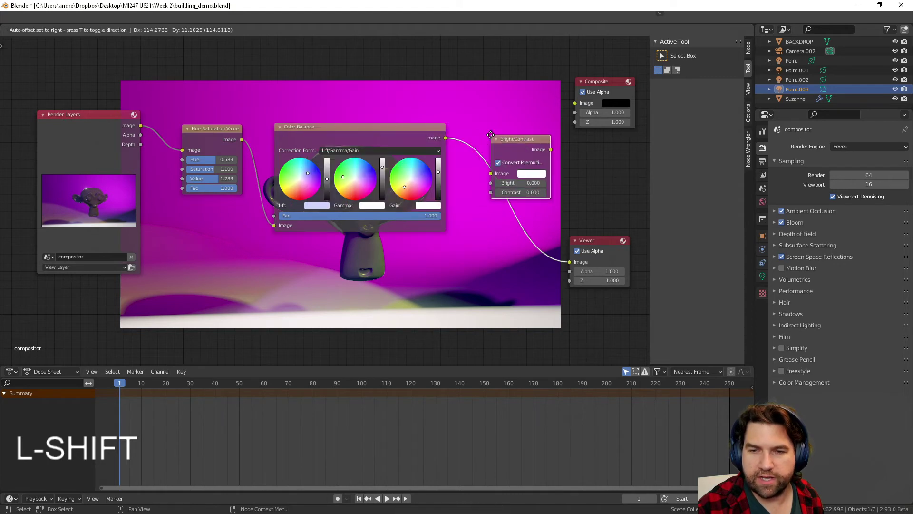
left_click(480, 145)
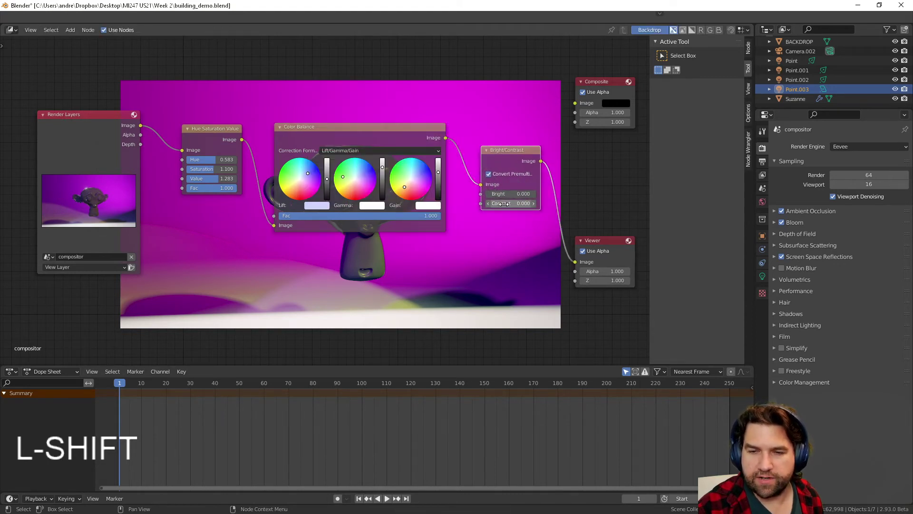
Set the Bright/Contrast node to Bright 2.800 and Contrast 6.700, moving nodes off the preview as needed, and mute it
left_click_drag(503, 204, 586, 203, "shift")
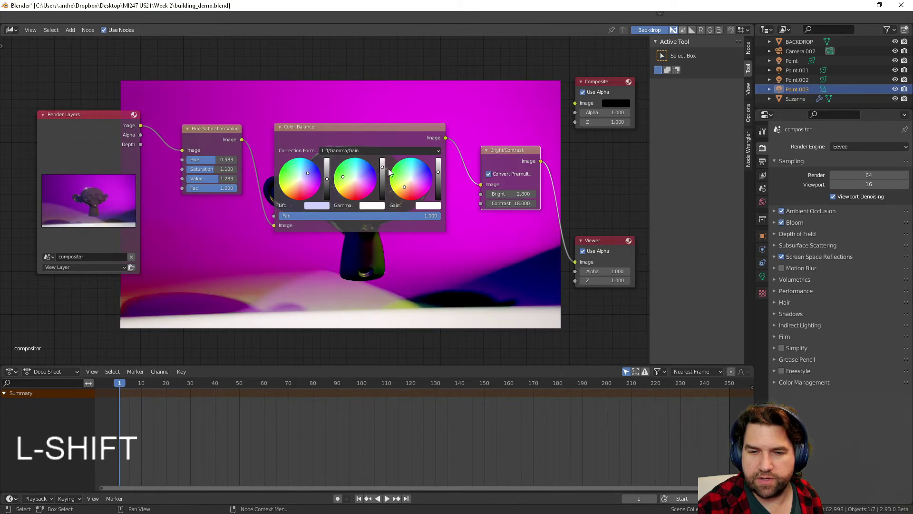
left_click_drag(375, 135, 286, 249)
left_click_drag(520, 204, 486, 204)
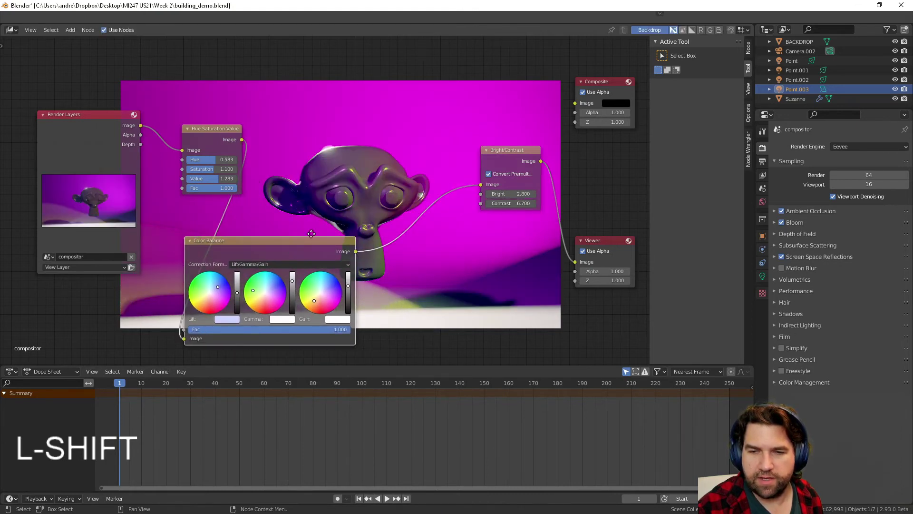
left_click_drag(311, 234, 396, 174)
left_click_drag(506, 161, 481, 218)
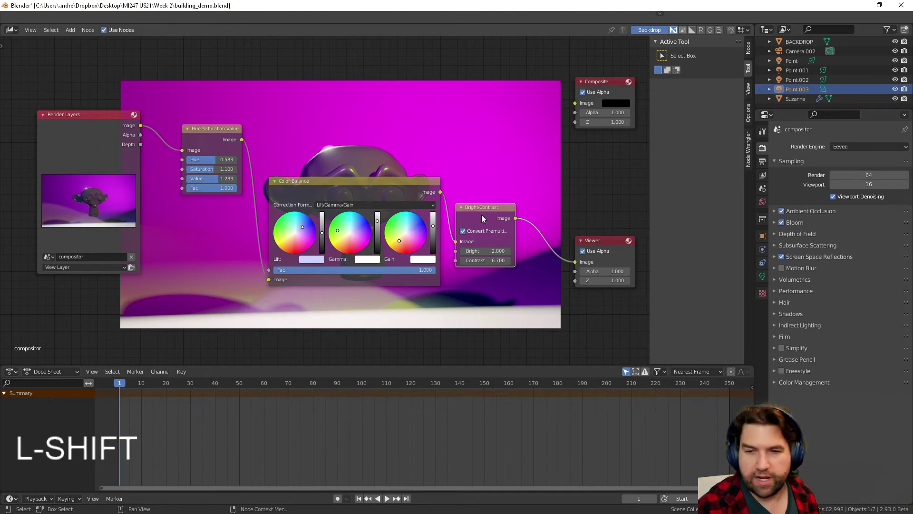
key("m")
Insert an RGB Curves node between Color Balance and Bright/Contrast, and arrange the nodes so the monkey's face is uncovered
left_click_drag(213, 129, 194, 157)
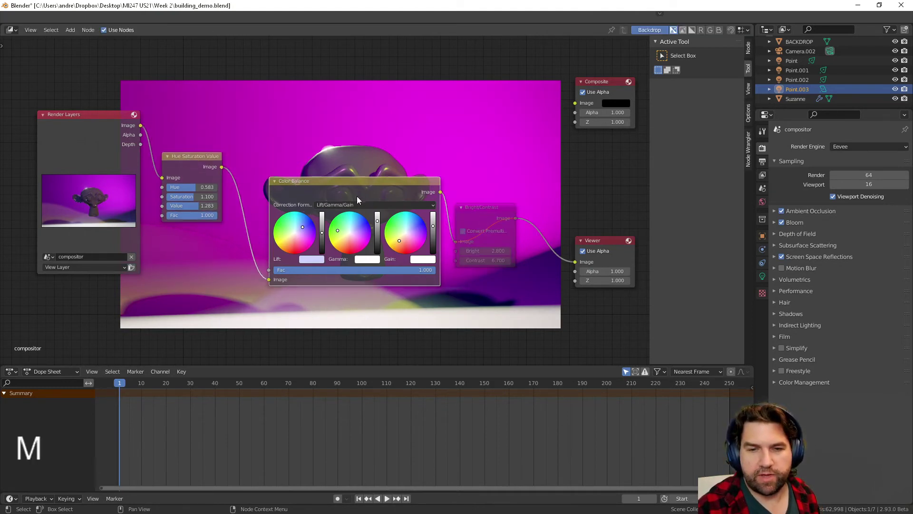
left_click_drag(357, 196, 310, 197)
key("shift+a")
mouse_move(401, 150)
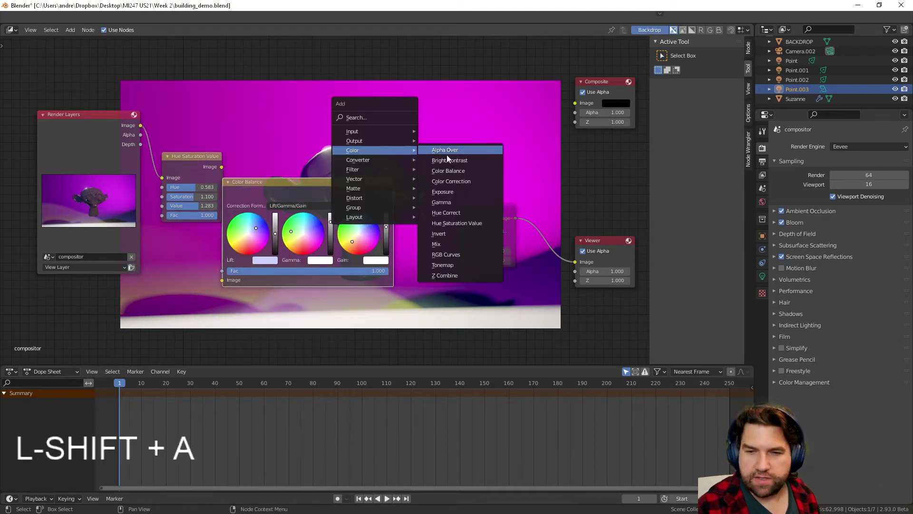
left_click(455, 256)
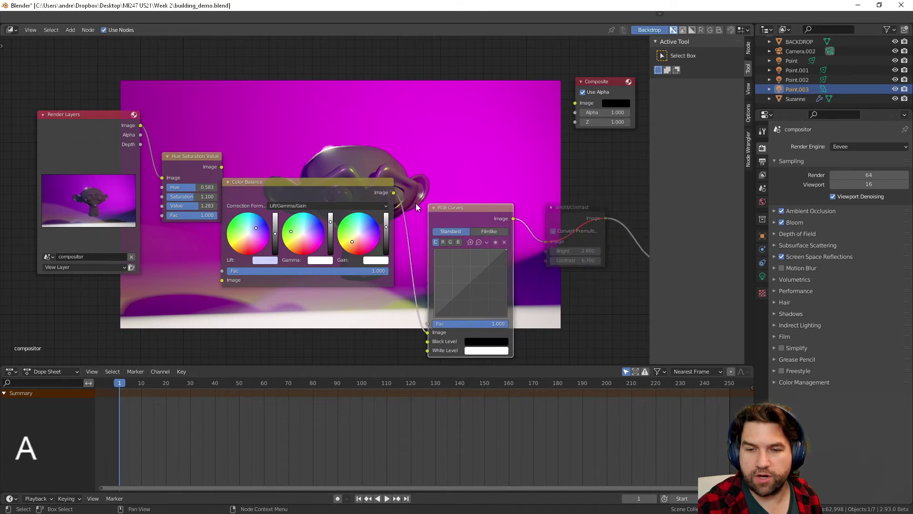
left_click(436, 183)
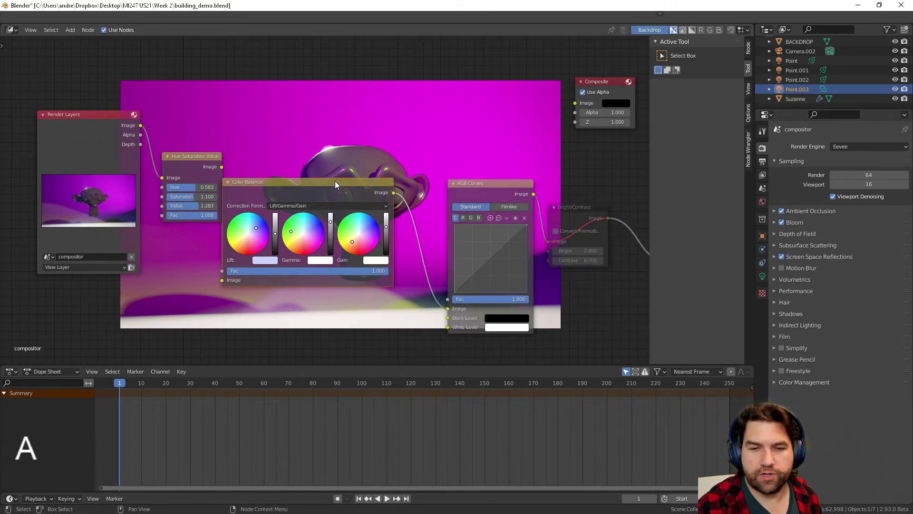
left_click_drag(335, 185, 324, 273)
left_click_drag(213, 156, 182, 218)
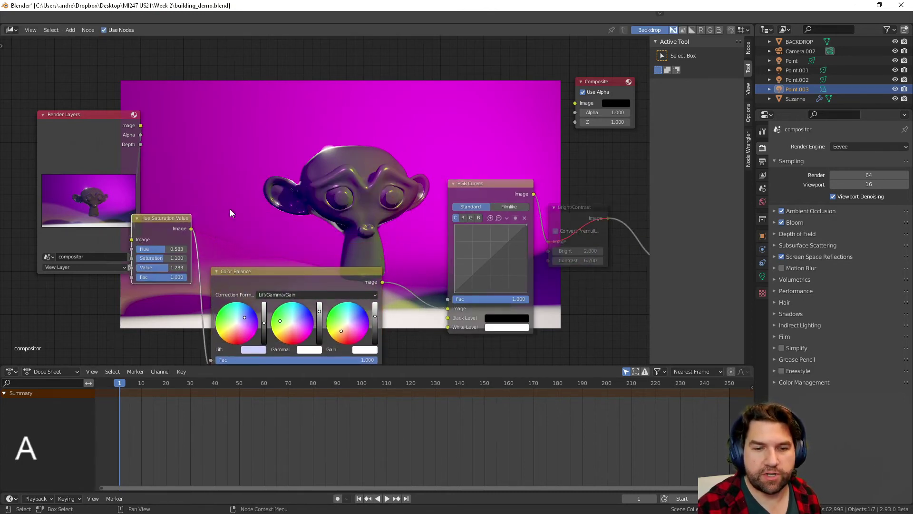
left_click_drag(491, 191, 485, 185)
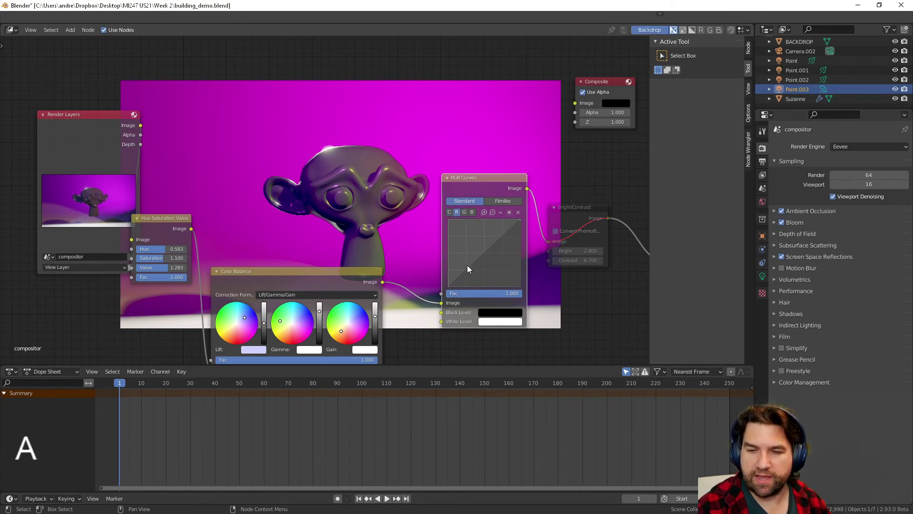
Reshape the blue channel of the RGB Curves node by raising its shadows and lowering its highlights
left_click(472, 211)
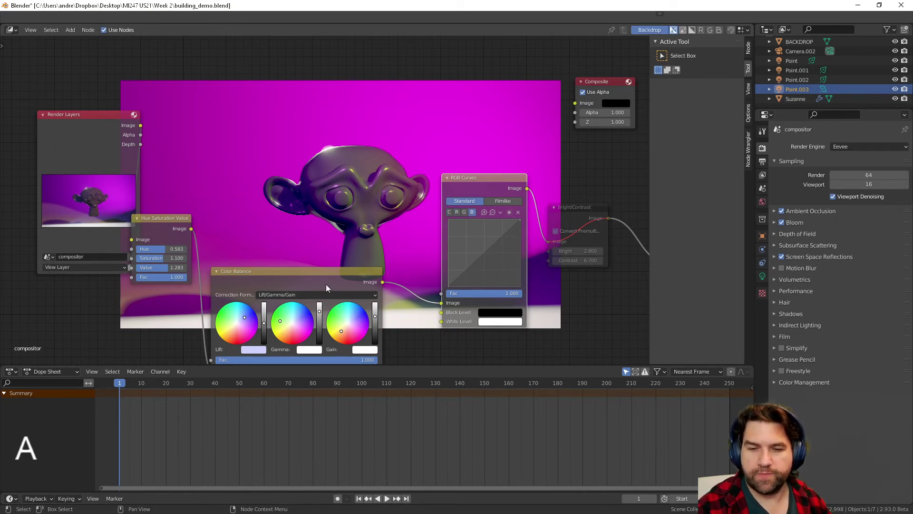
left_click_drag(326, 284, 308, 308)
left_click_drag(470, 266, 500, 241)
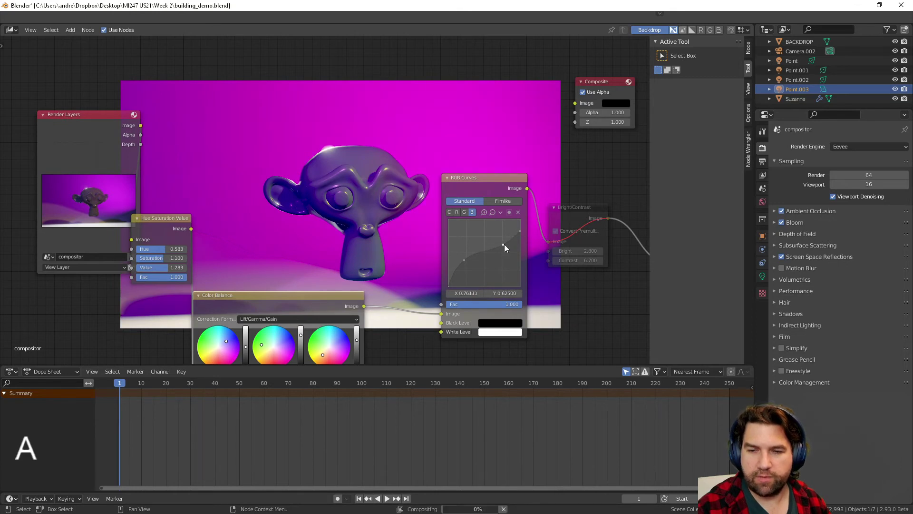
Reshape the red channel curve with raised highlights and a lowered shadow point at about X 0.361, Y 0.256
left_click(456, 212)
left_click(501, 227)
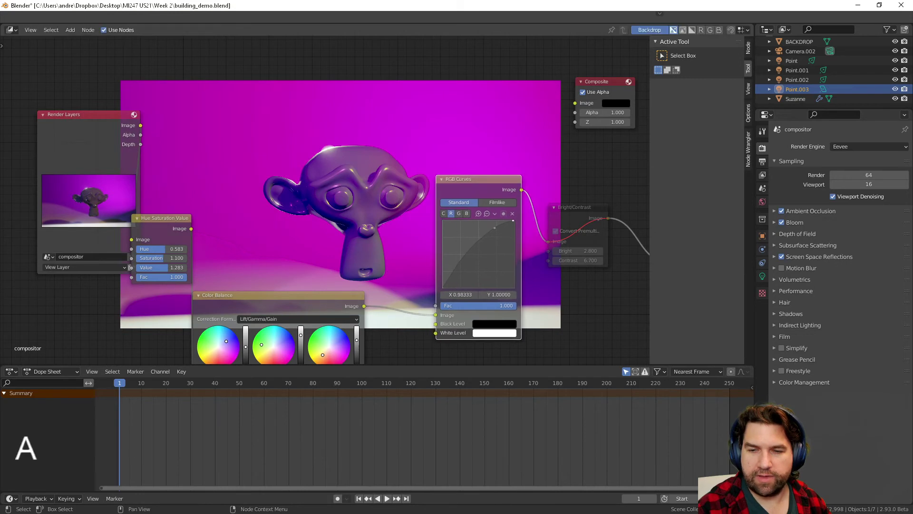
left_click(467, 263)
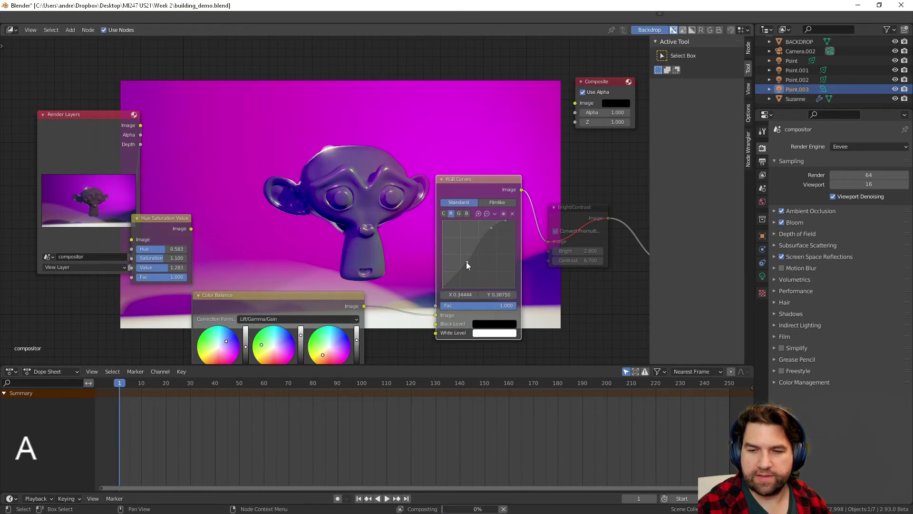
left_click_drag(467, 264, 469, 270)
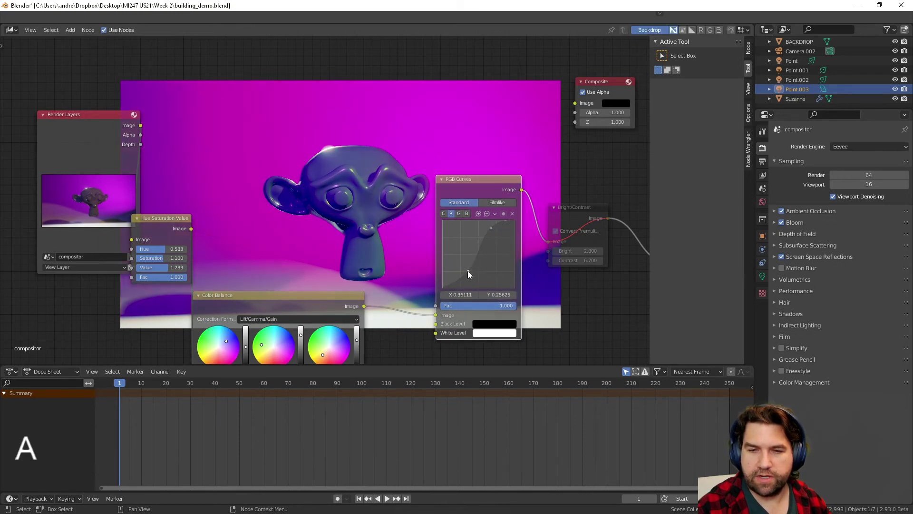
Raise the green curve's midtones with a point at about X 0.417, Y 0.581, and mute the RGB Curves node
left_click(459, 213)
left_click(469, 244)
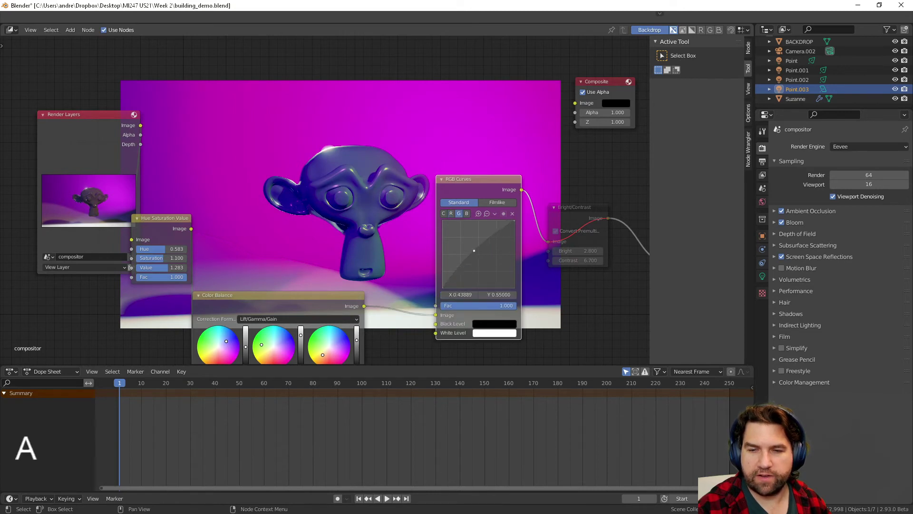
left_click_drag(485, 233, 460, 265)
left_click(472, 248)
left_click_drag(473, 180, 469, 196)
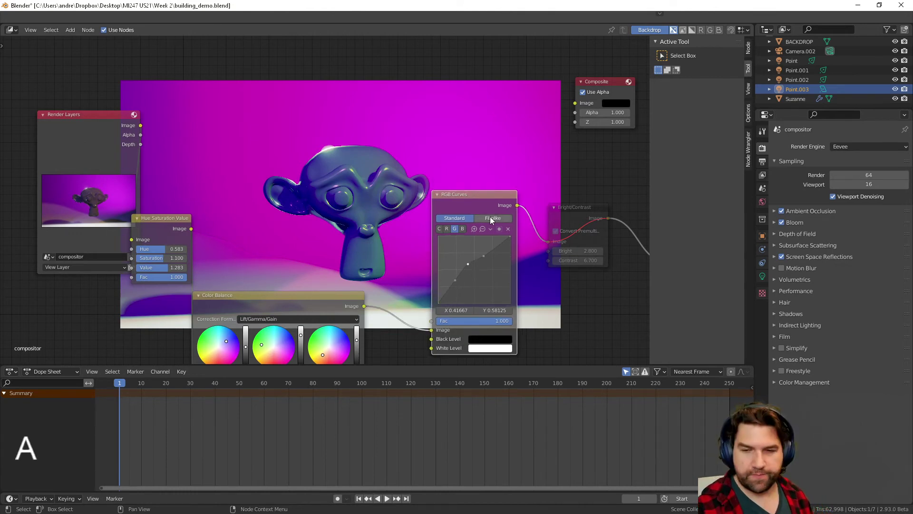
key("m")
Insert a Glare filter node between Color Balance and the muted RGB Curves node
left_click_drag(285, 307, 302, 286)
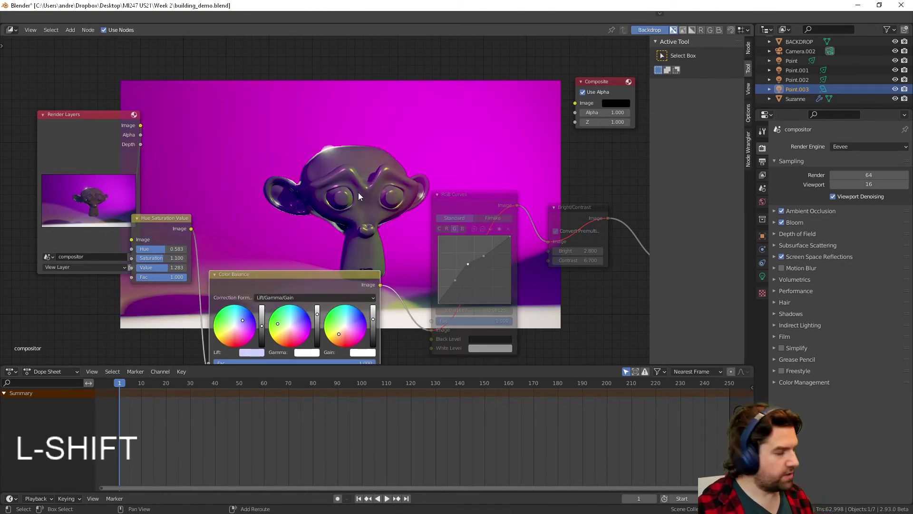
key("shift+a")
mouse_move(335, 204)
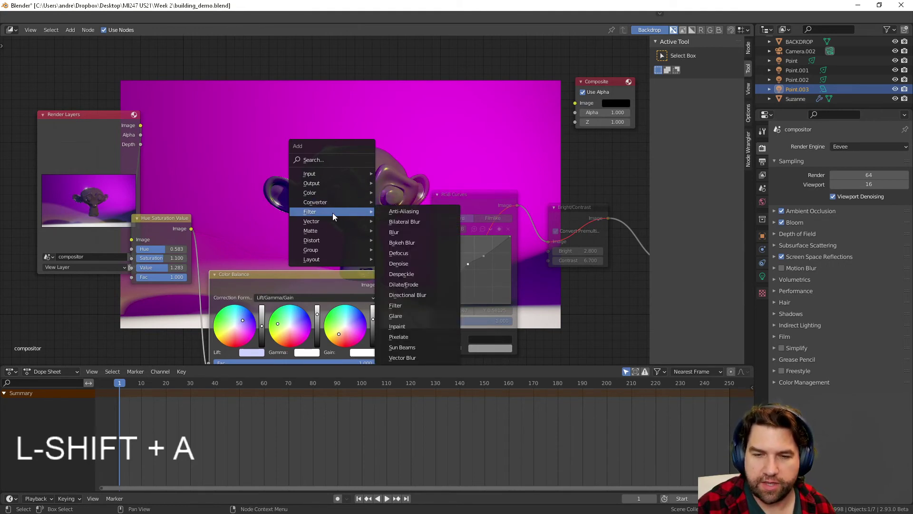
left_click(404, 317)
left_click(399, 275)
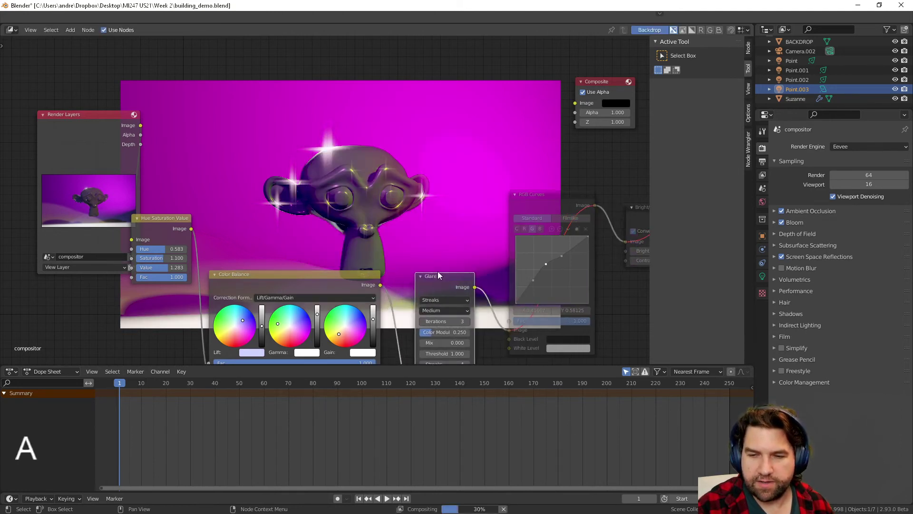
Move the Glare node up beside Color Balance and set 2 iterations, color modulation 0.150, mix -1.000 and fade 0.842
left_click_drag(438, 276, 435, 227)
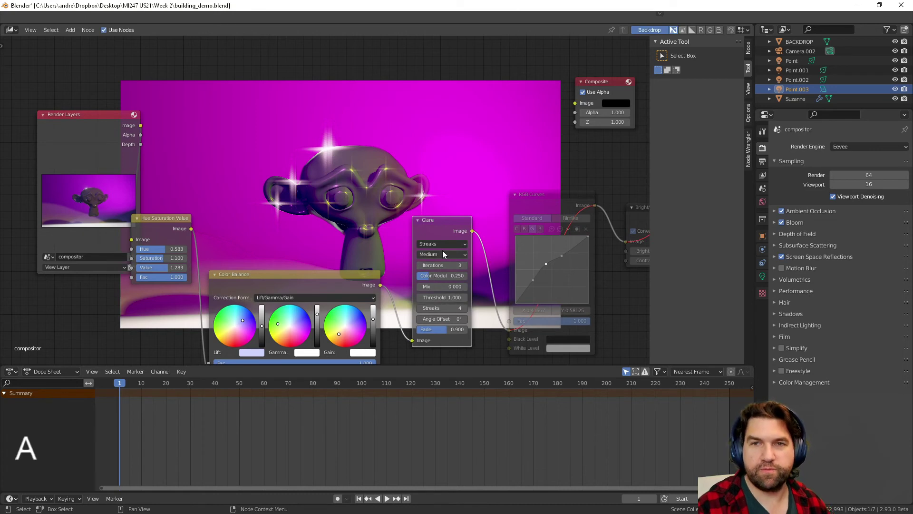
left_click_drag(441, 330, 438, 330)
mouse_move(429, 276)
left_mouse_down()
mouse_move(437, 265)
mouse_move(438, 286)
left_mouse_up()
left_click(440, 285)
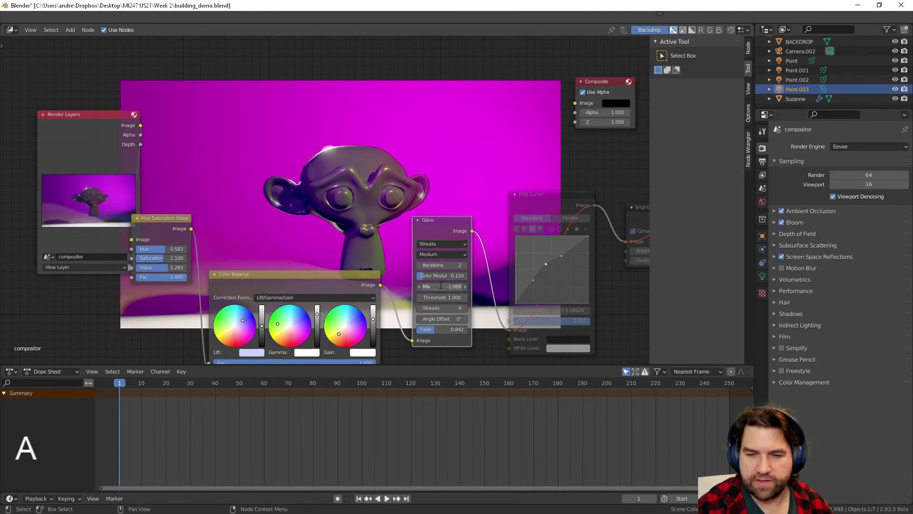
Raise the Glare node's Mix to 1.000 to preview the glare effect alone
left_click(442, 294)
mouse_move(441, 286)
left_mouse_down()
mouse_move(462, 287)
mouse_move(445, 286)
left_mouse_up()
left_click(464, 286)
left_click(464, 287)
left_click(464, 286)
left_click(465, 287)
left_click(464, 287)
left_click(464, 287)
left_click(464, 286)
left_click(464, 286)
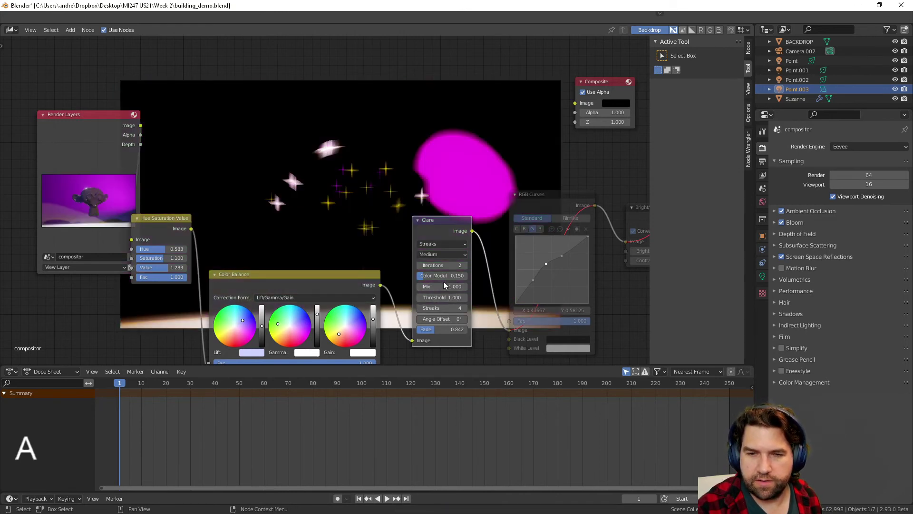
Set the Glare node's color modulation to 0.133 and its Mix to 0.500
left_click_drag(443, 276, 425, 279)
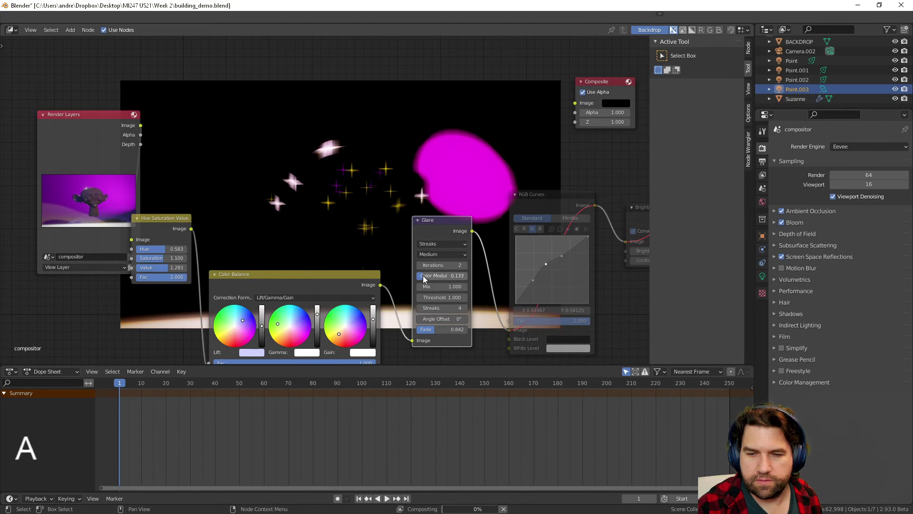
left_click(419, 286)
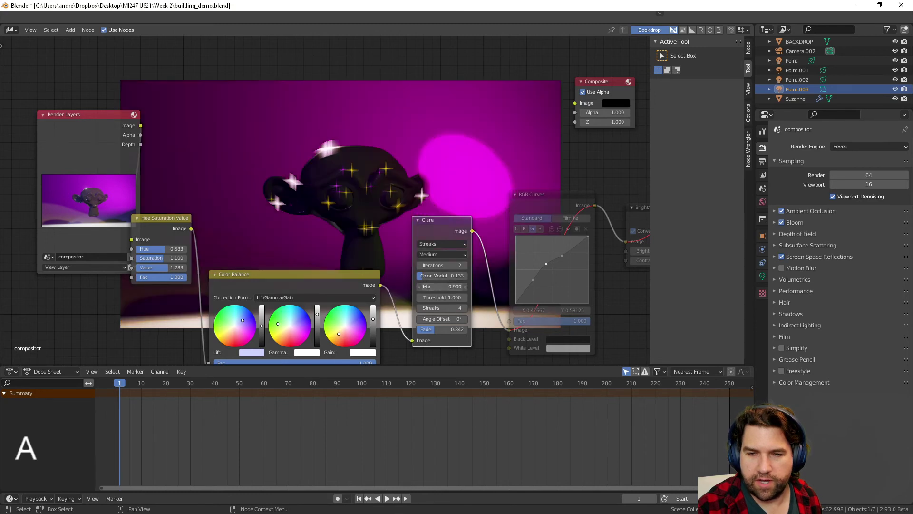
left_click(420, 286)
left_click(420, 286)
left_click(420, 286)
left_click(420, 286)
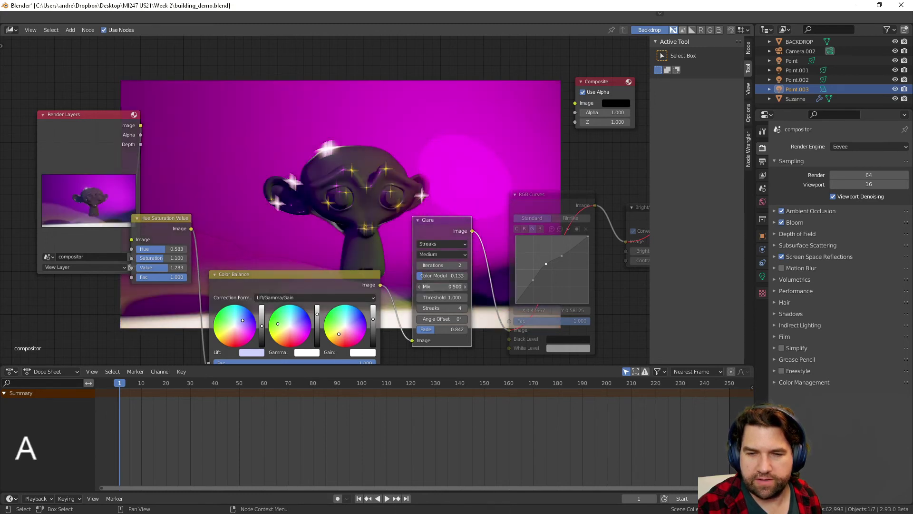
Set the Glare node's Threshold to 0.7
left_click(465, 298)
left_click(465, 297)
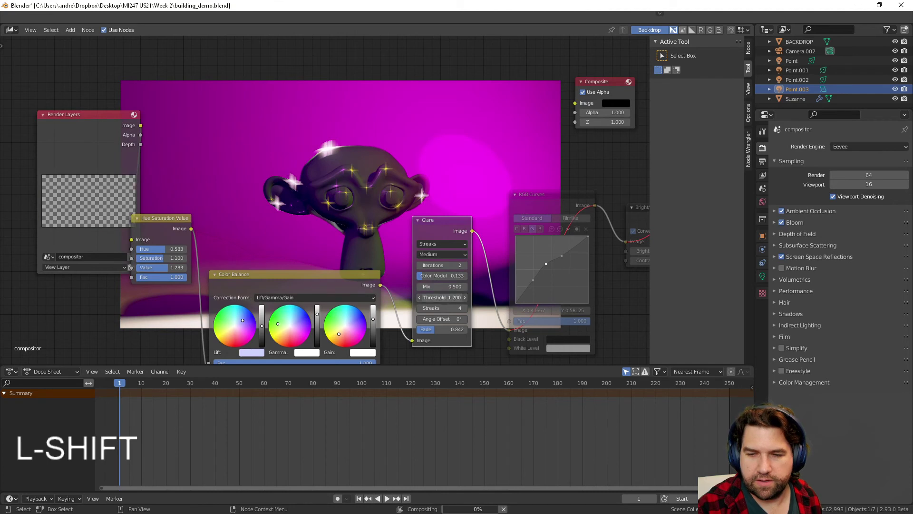
left_click(441, 297)
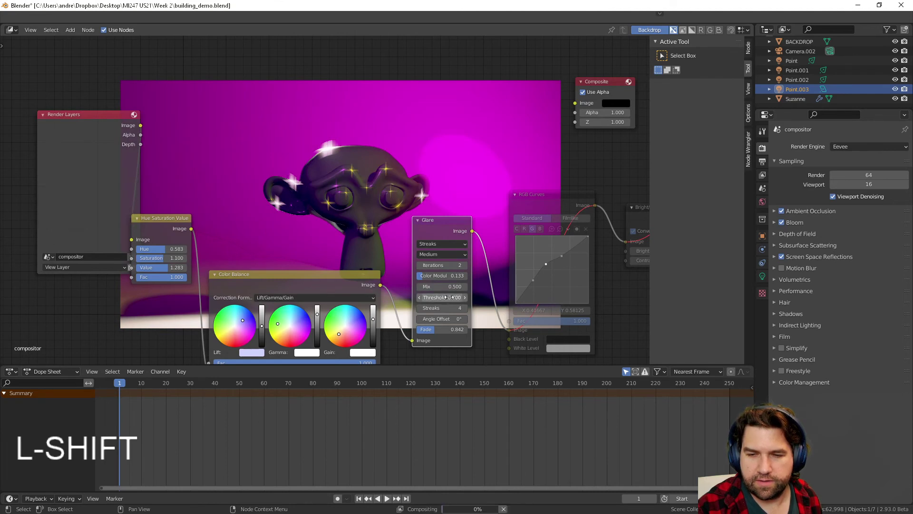
type("0.7")
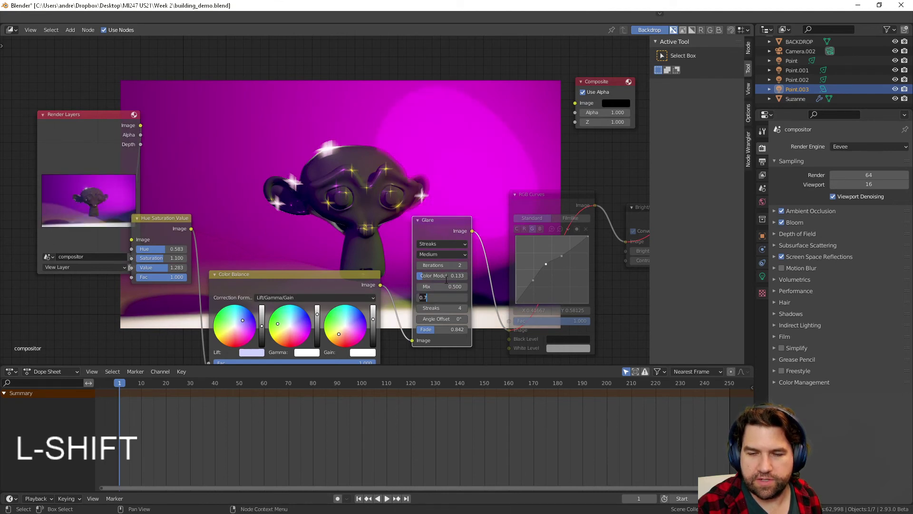
key("Return")
Reposition the Color Balance and Glare nodes and try the Fog Glow and Ghosts glare types
left_click_drag(336, 275, 332, 234)
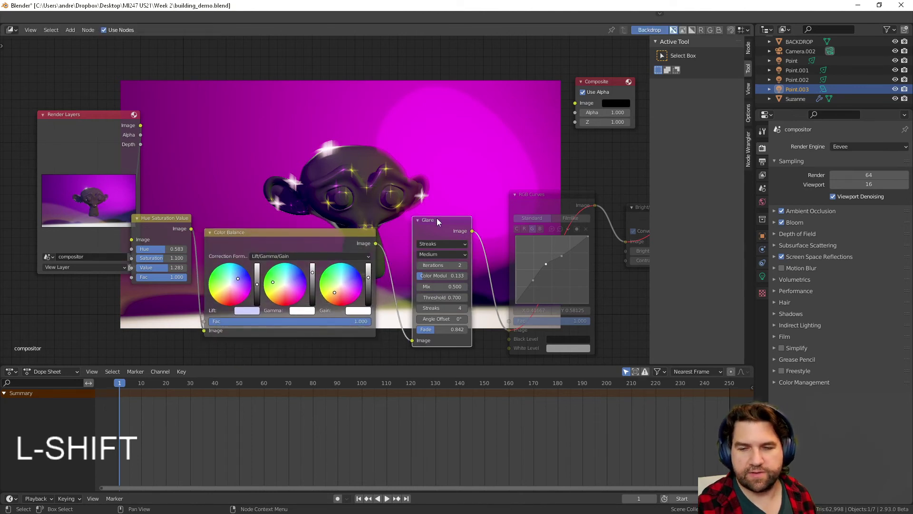
left_click_drag(438, 222, 438, 253)
left_click(432, 273)
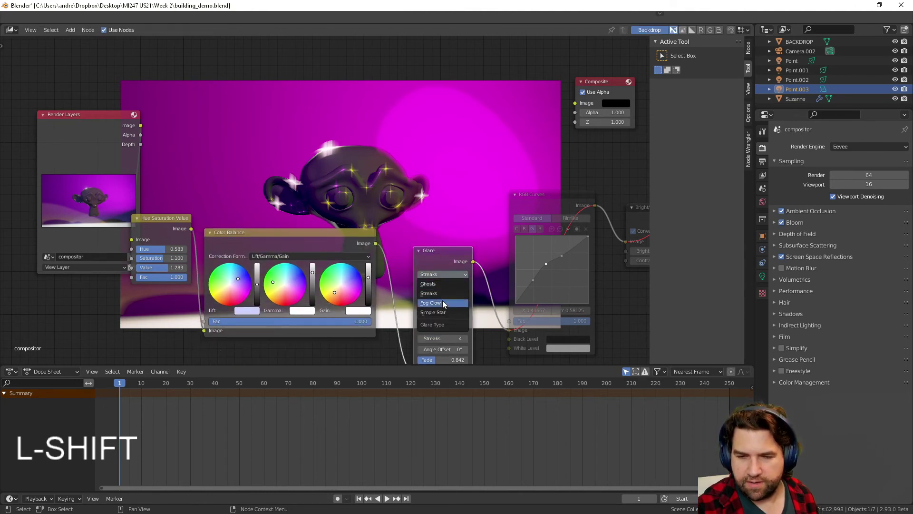
left_click(443, 302)
left_click(447, 275)
left_click(445, 283)
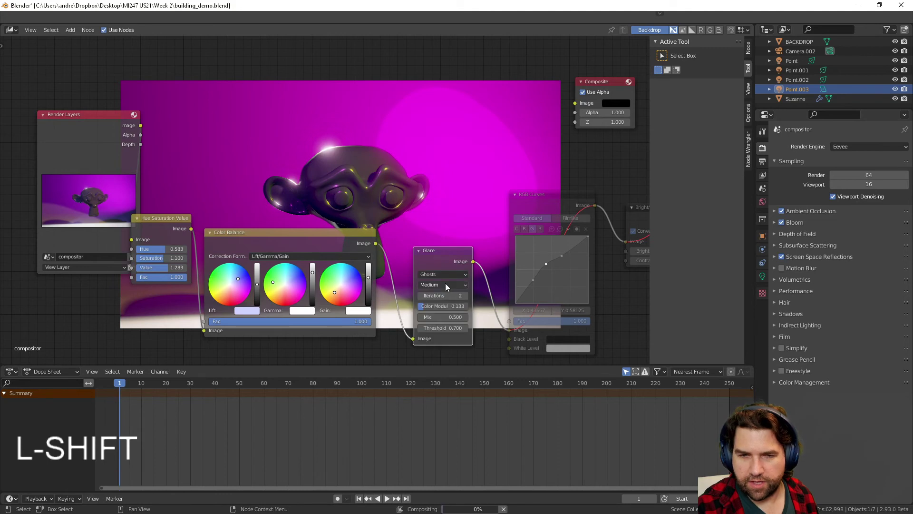
left_click(437, 273)
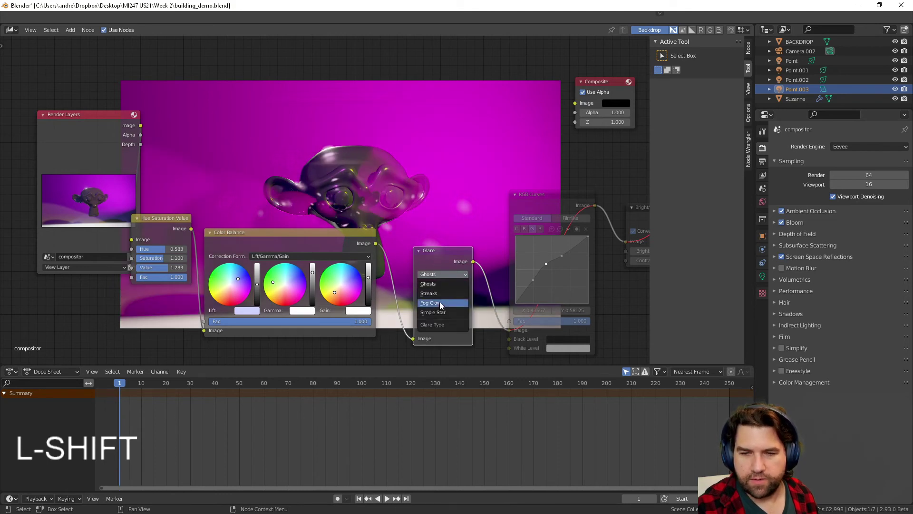
left_click(440, 302)
Set the glare type to Simple Star and move the Color Balance and Glare nodes clear of the monkey head
left_click(434, 274)
left_click(433, 312)
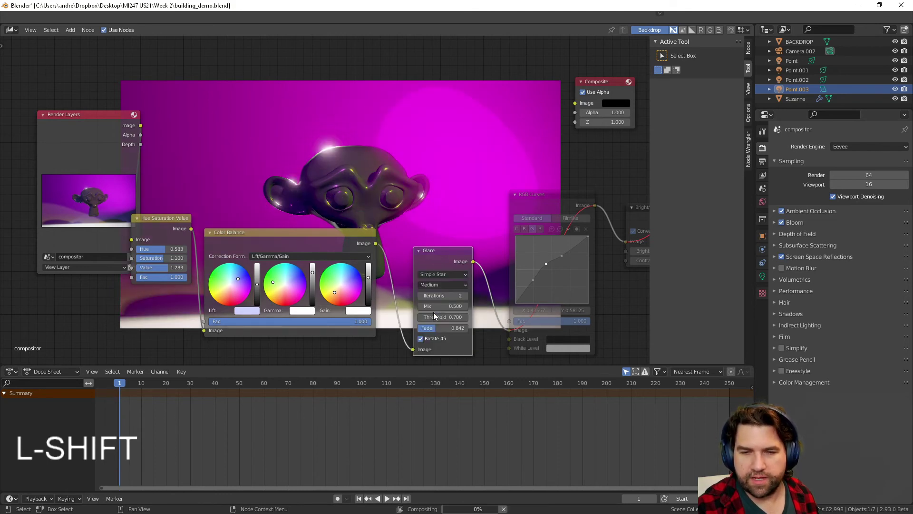
left_click_drag(334, 233, 321, 281)
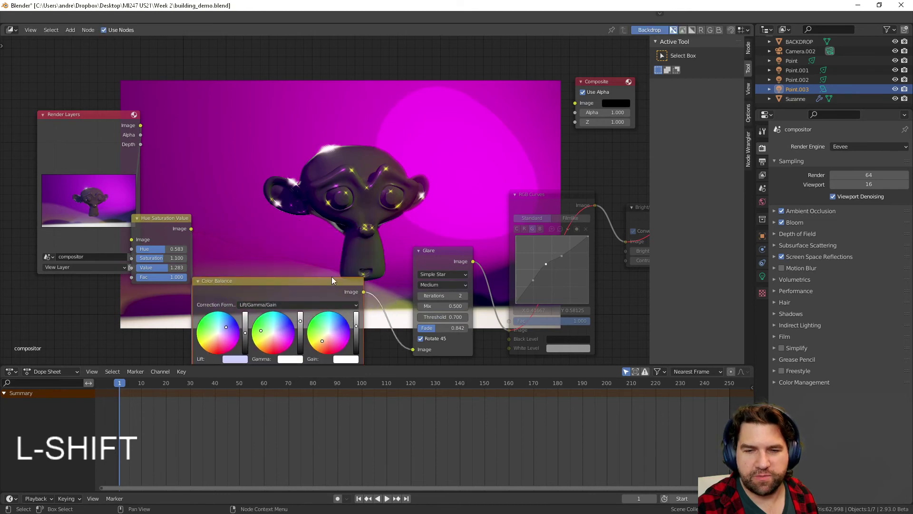
scroll(364, 245, "down", 1)
scroll(381, 248, "up", 2)
left_click_drag(438, 259, 433, 233)
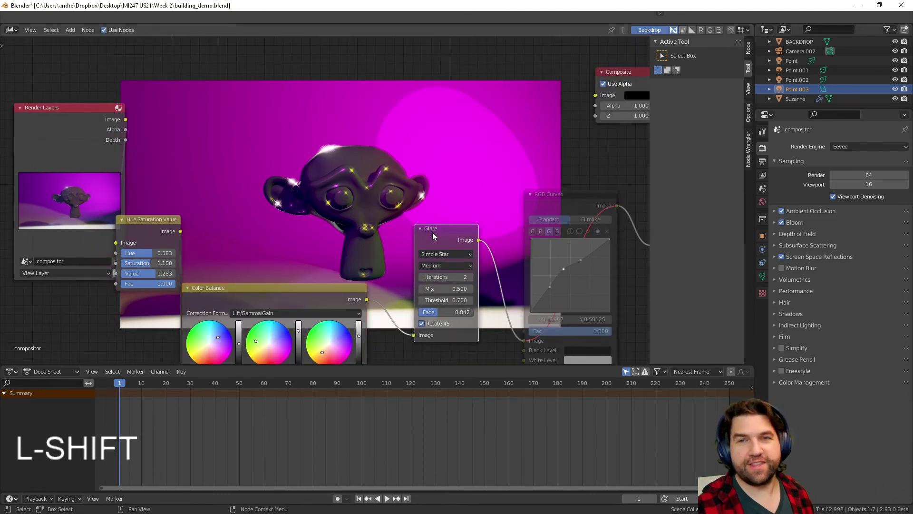
key("shift+a")
mouse_move(432, 232)
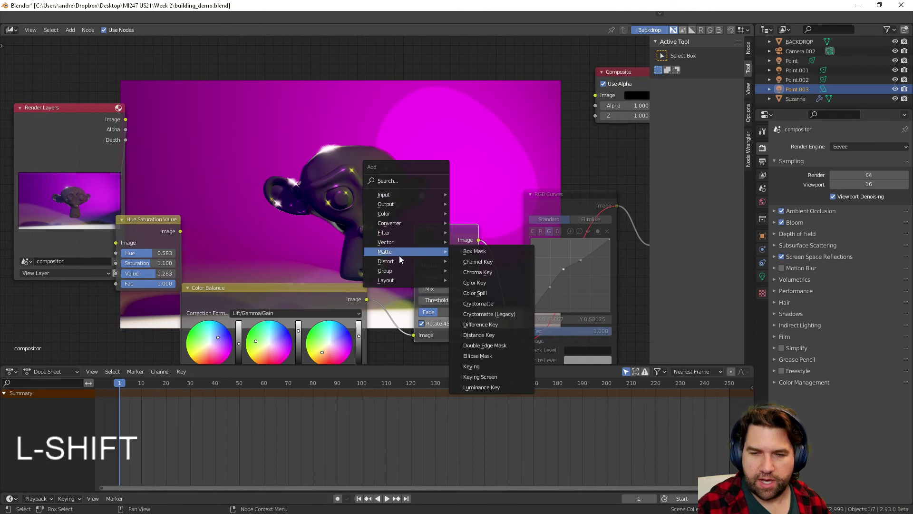
mouse_move(398, 260)
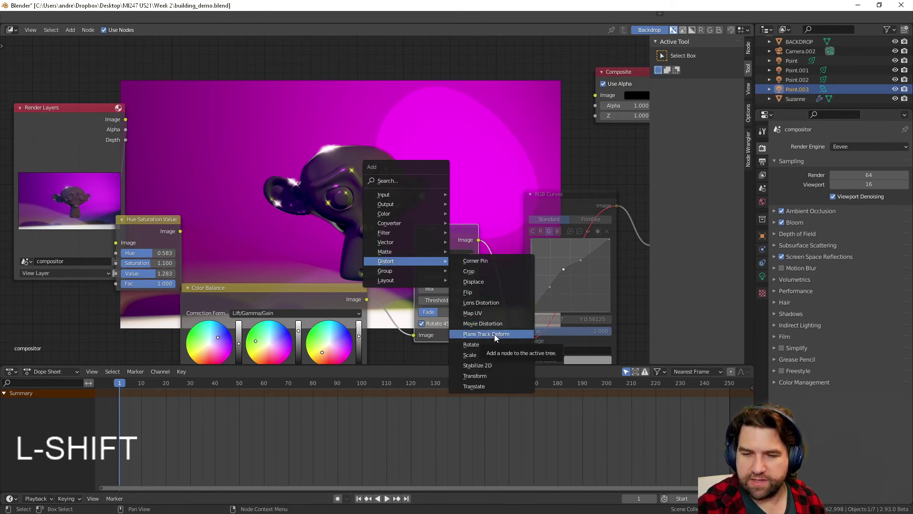
left_click(483, 323)
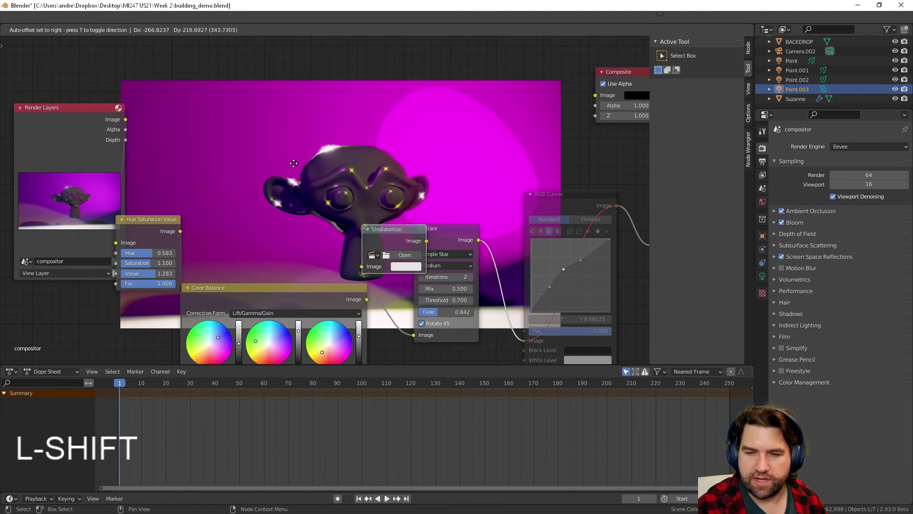
left_click(307, 166)
key("x")
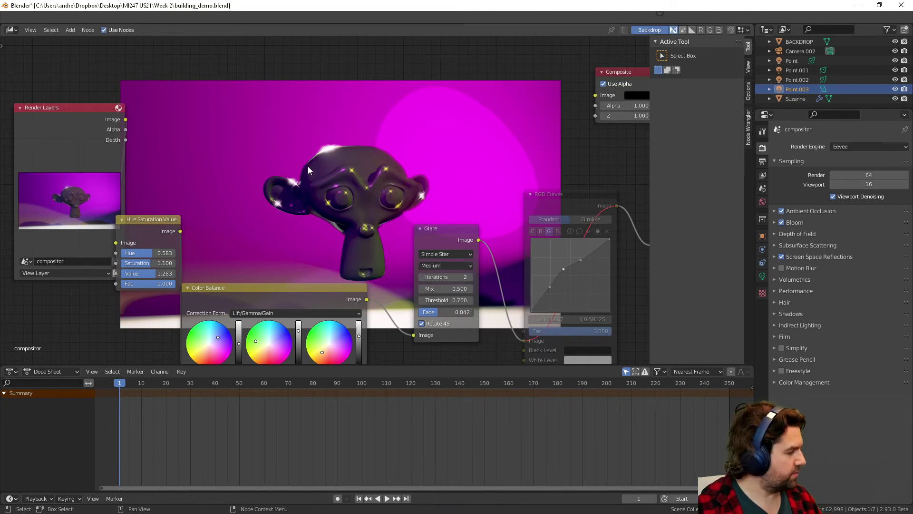
Insert a Lens Distortion node between Glare and the muted RGB Curves node
key("shift+a")
mouse_move(308, 170)
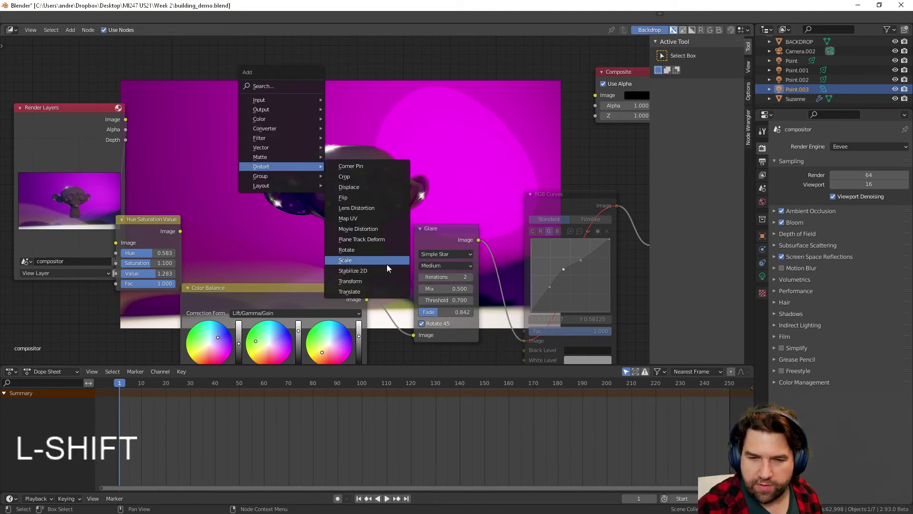
left_click(396, 210)
left_click(497, 261)
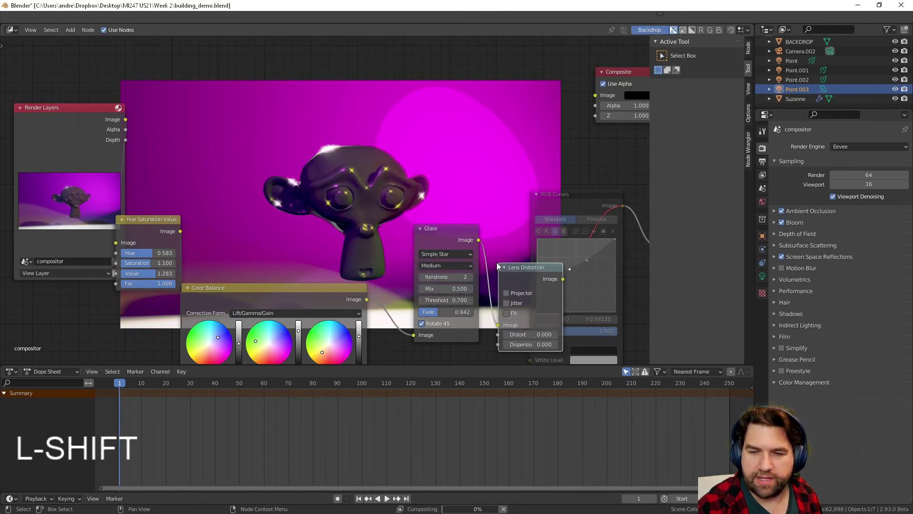
Enable Projector on the Lens Distortion node, test Dispersion at 1.000 and 10.000, and settle on 0.140
left_click(524, 292)
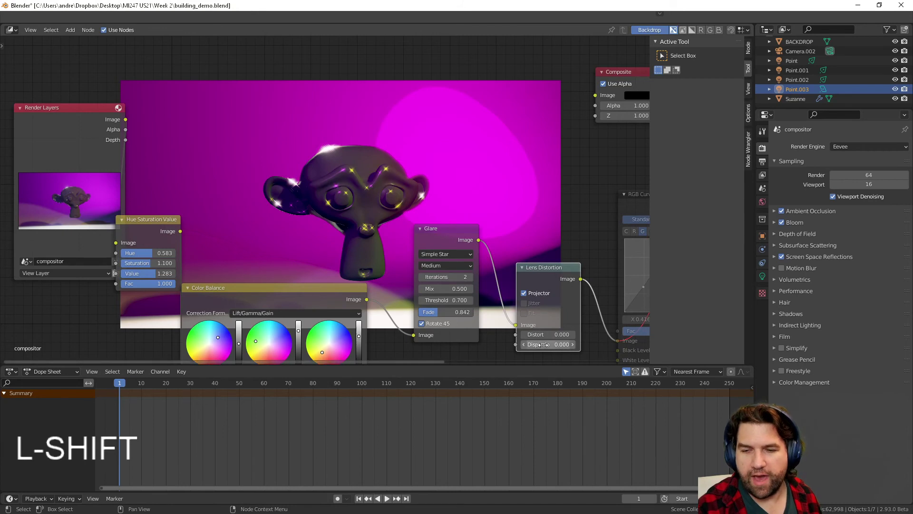
left_click_drag(544, 347, 566, 344)
left_click_drag(540, 344, 564, 344)
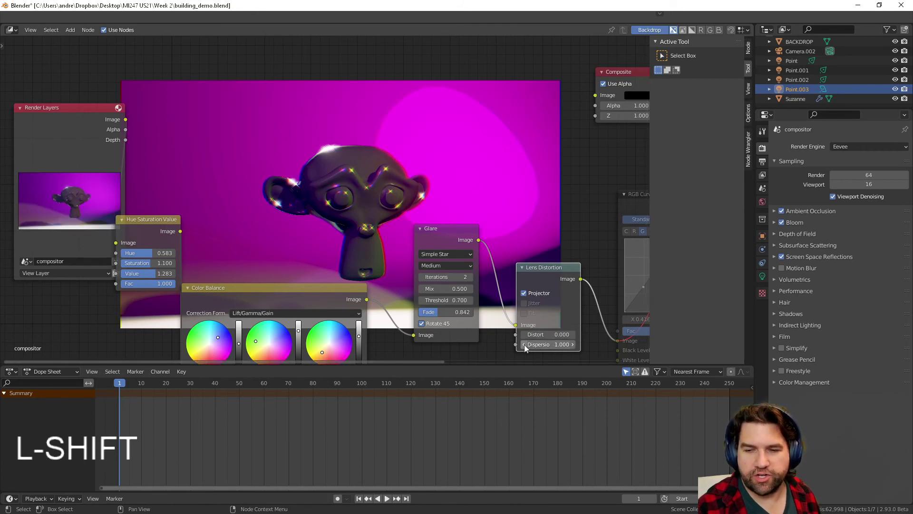
left_click(539, 344)
type("10")
key("Return")
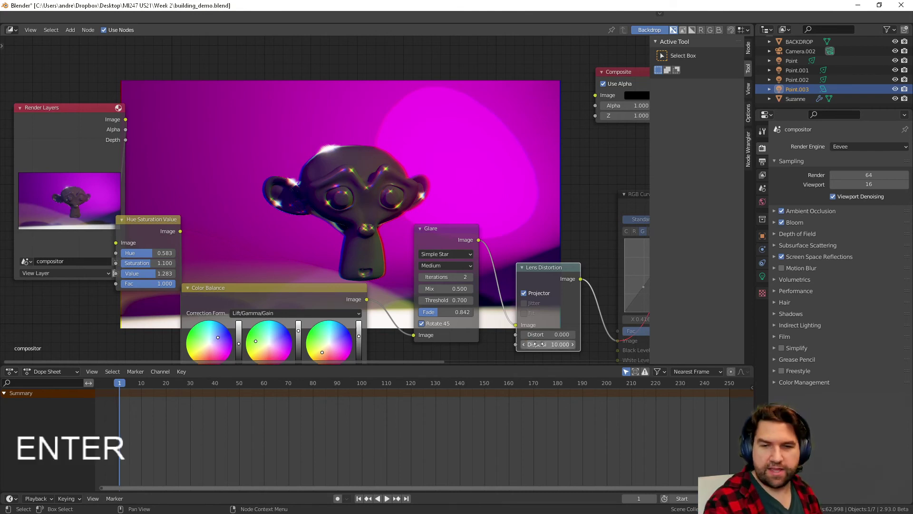
mouse_move(569, 346)
left_mouse_down()
mouse_move(523, 346)
mouse_move(566, 345)
left_mouse_up()
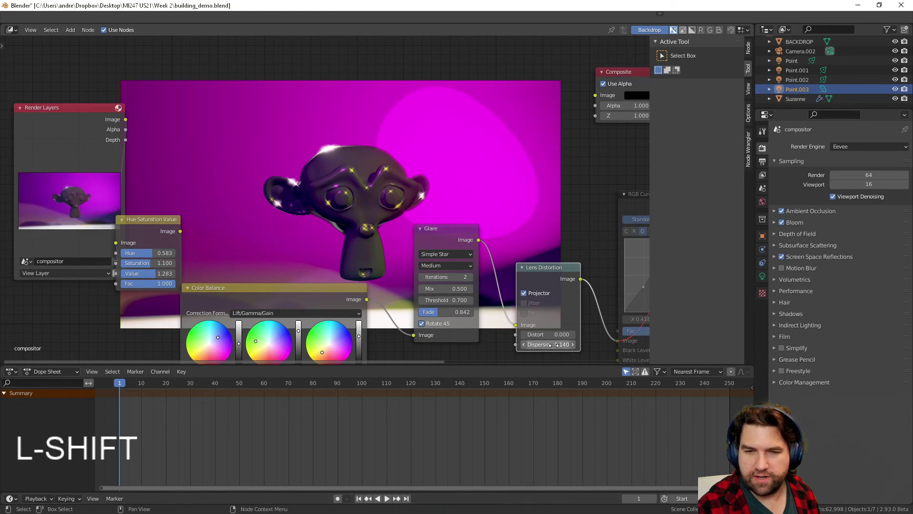
Try the Jitter option in place of Projector on the Lens Distortion node and re-enable Projector
left_click(524, 293)
left_click(524, 303)
left_click(524, 303)
left_click(524, 313)
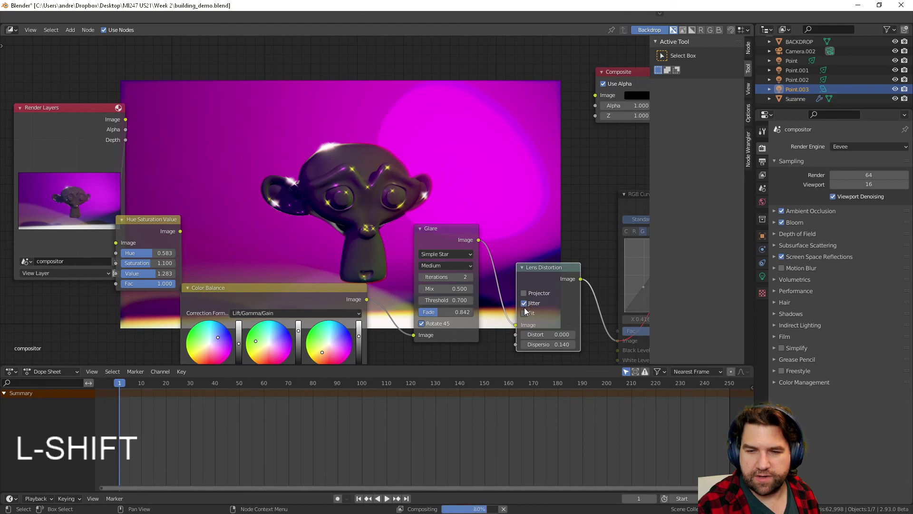
left_click(525, 313)
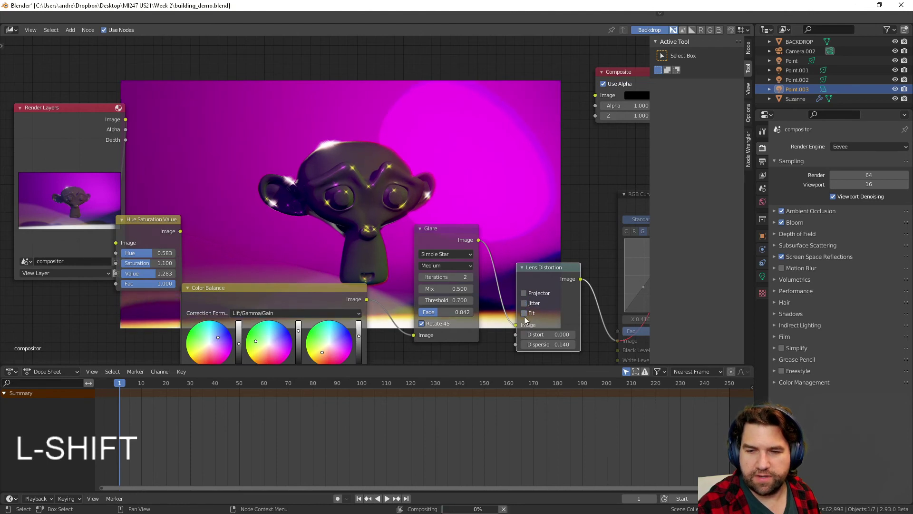
left_click(524, 293)
Set the Lens Distortion node's Distort to 0.040 and move Hue Saturation Value away from the Render Layers node
left_click_drag(551, 336, 566, 336)
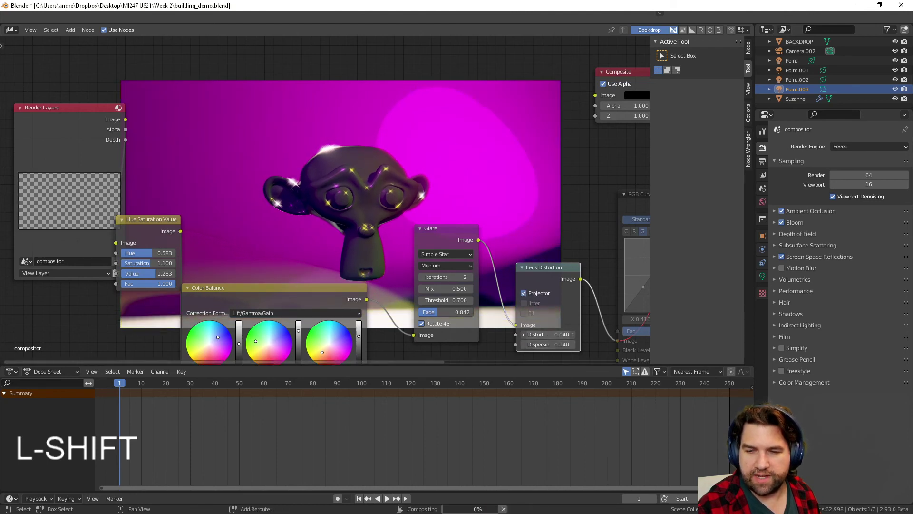
scroll(478, 183, "down", 1)
scroll(359, 220, "down", 1)
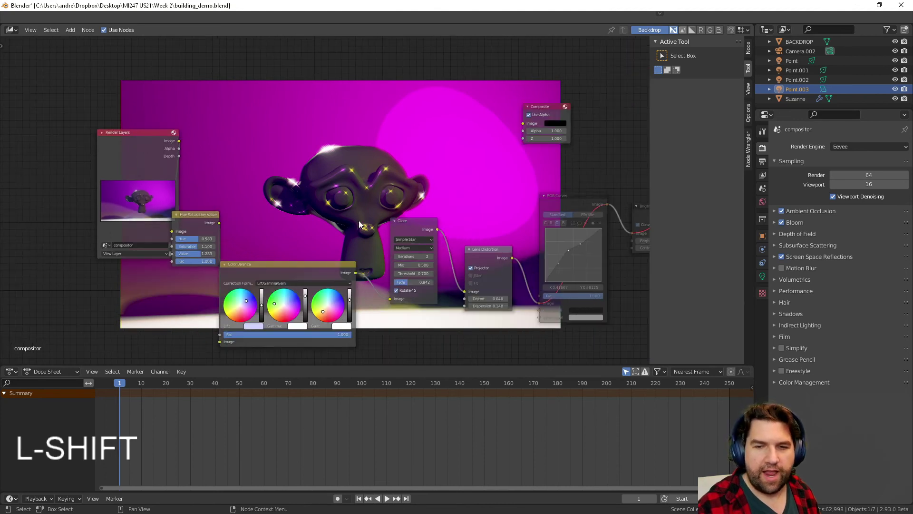
right_click(198, 215)
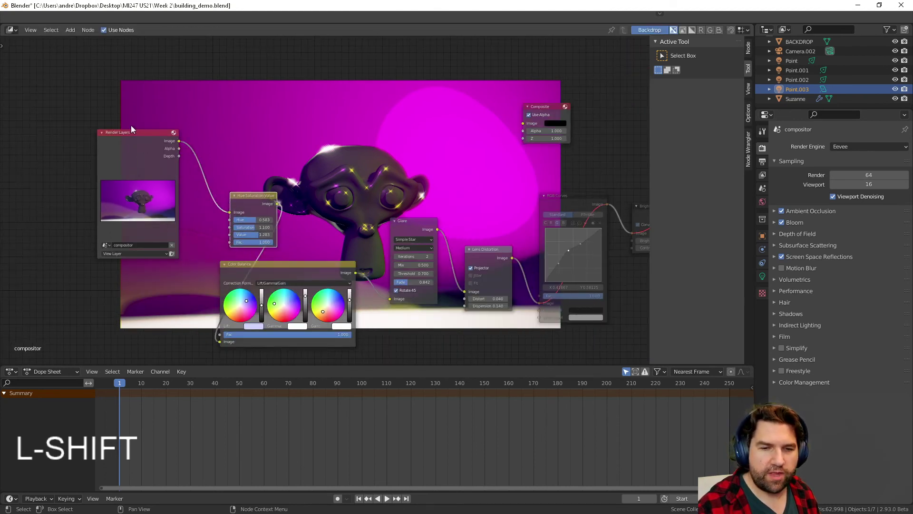
Compare the original Render Layers image with the final Bright/Contrast output through the Viewer node
left_click(152, 141, "ctrl+shift")
key("Home")
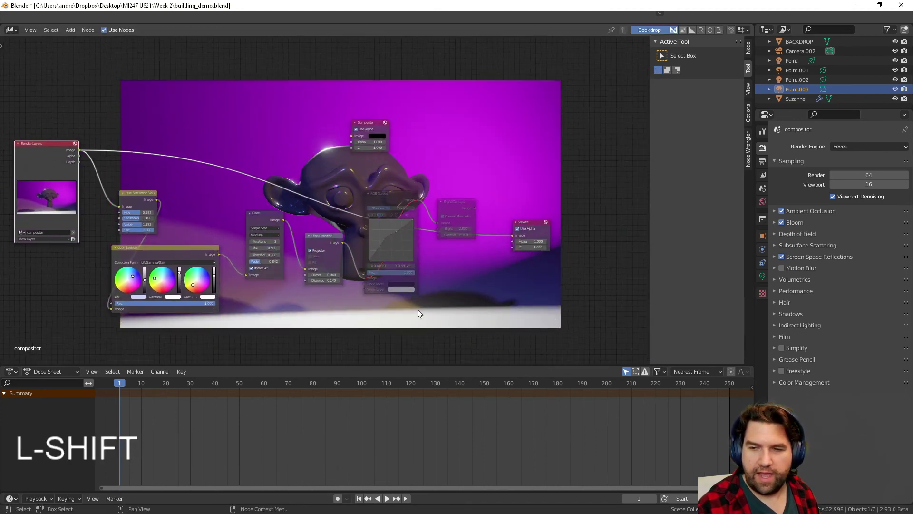
left_click(459, 201, "ctrl+shift")
scroll(332, 170, "up", 6)
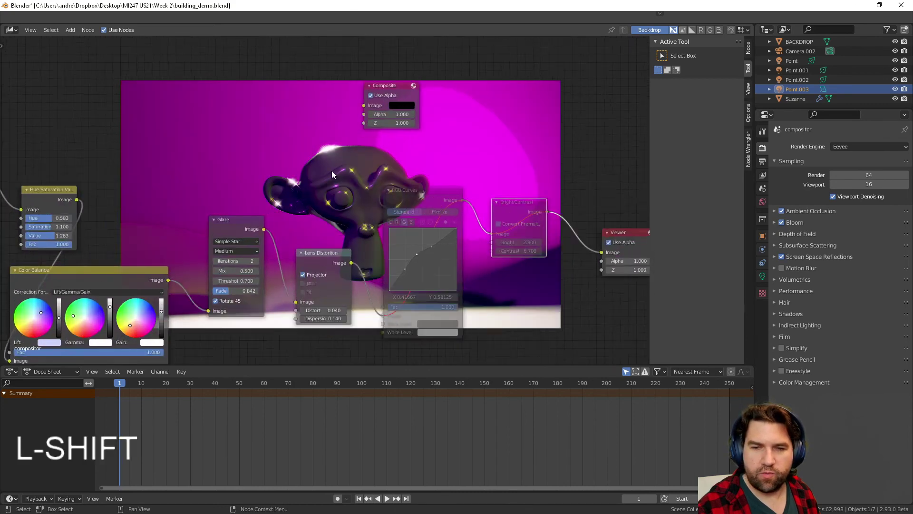
Move the Composite node to the end of the node chain, just above the Viewer node
scroll(321, 198, "down", 6)
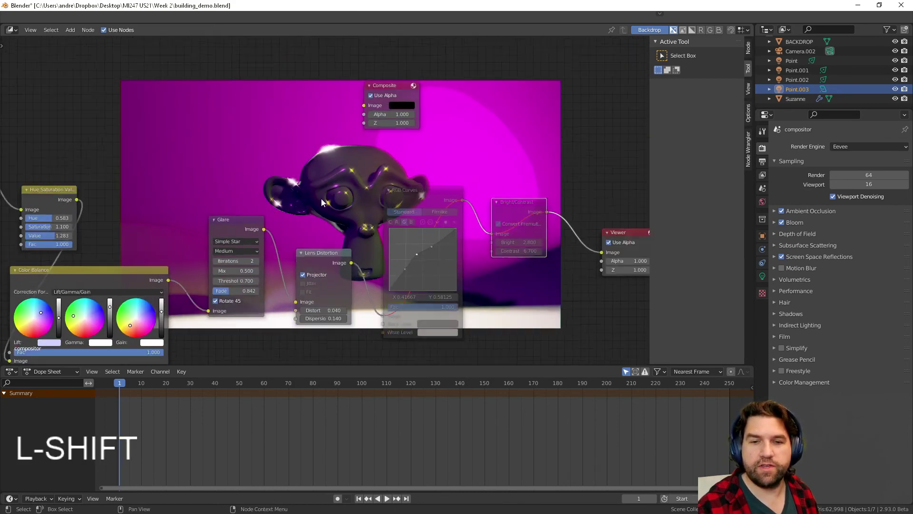
left_click_drag(379, 125, 572, 151)
scroll(342, 172, "up", 1)
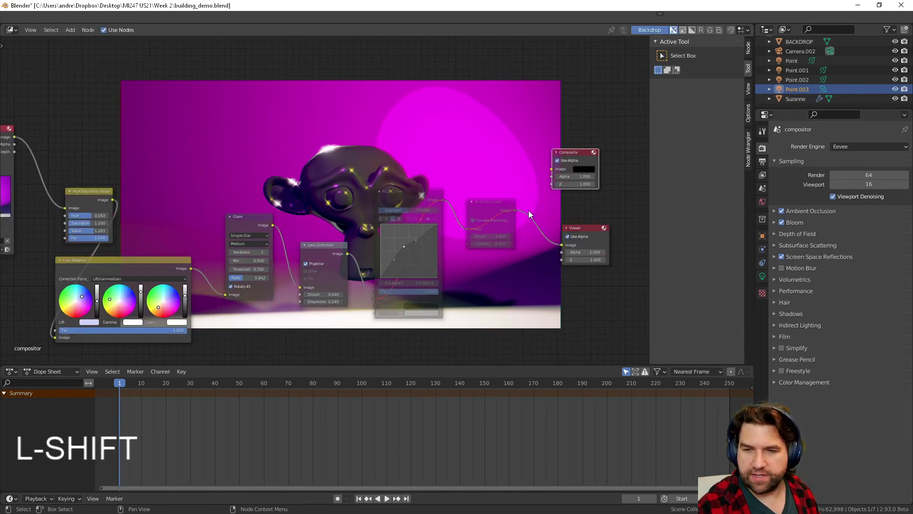
Connect the Bright/Contrast node's Image output to the Composite node and align Composite directly above the Viewer node
left_click_drag(514, 211, 520, 206)
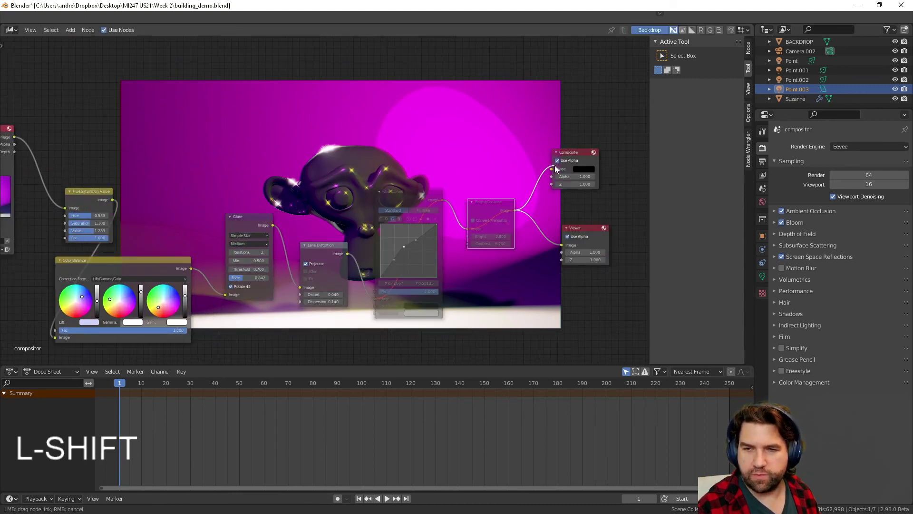
left_click_drag(555, 169, 555, 169)
left_click_drag(515, 211, 574, 152)
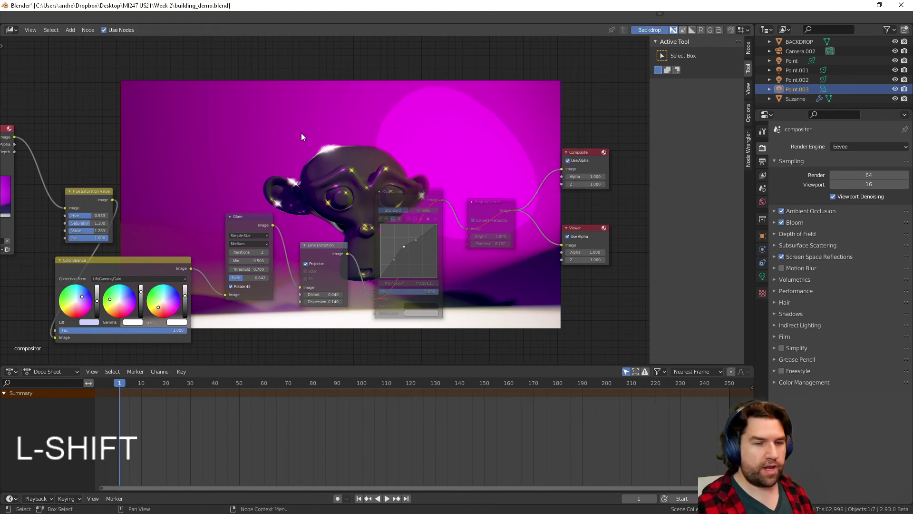
Render the composited image and inspect the PNG save options, closing the file dialog without saving
key("F12")
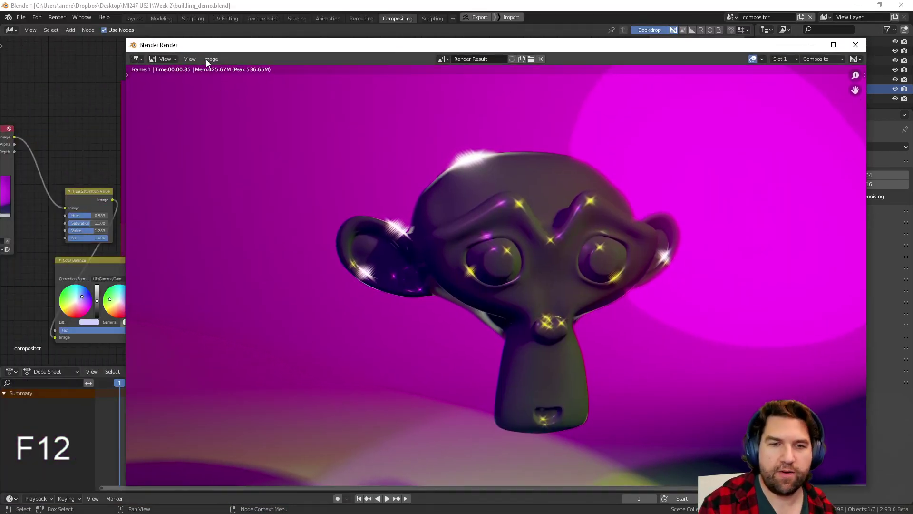
left_click(209, 58)
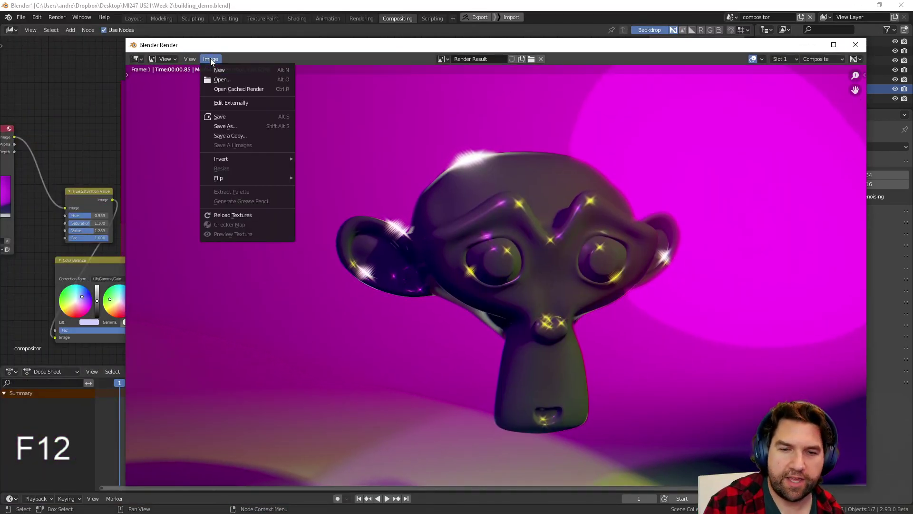
left_click(230, 119)
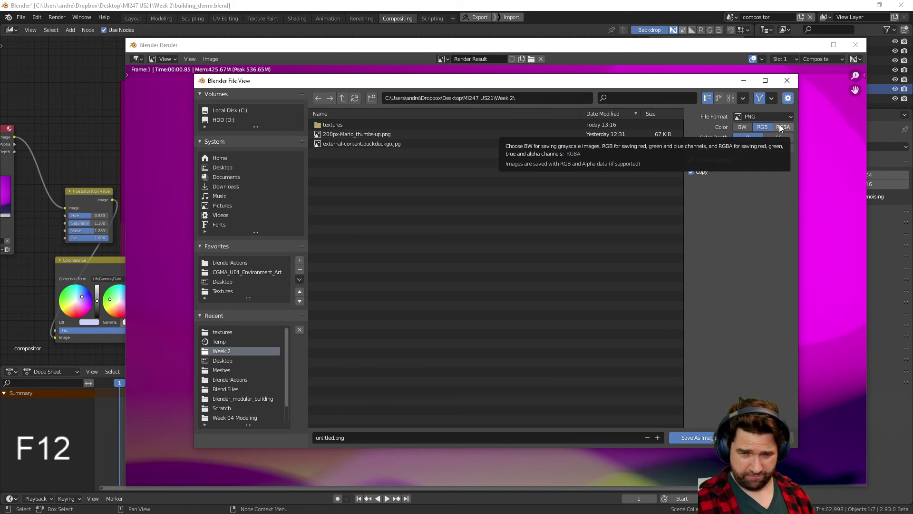
left_click(787, 80)
View the entire rendered image and move the render window off the node editor
scroll(571, 265, "down", 3)
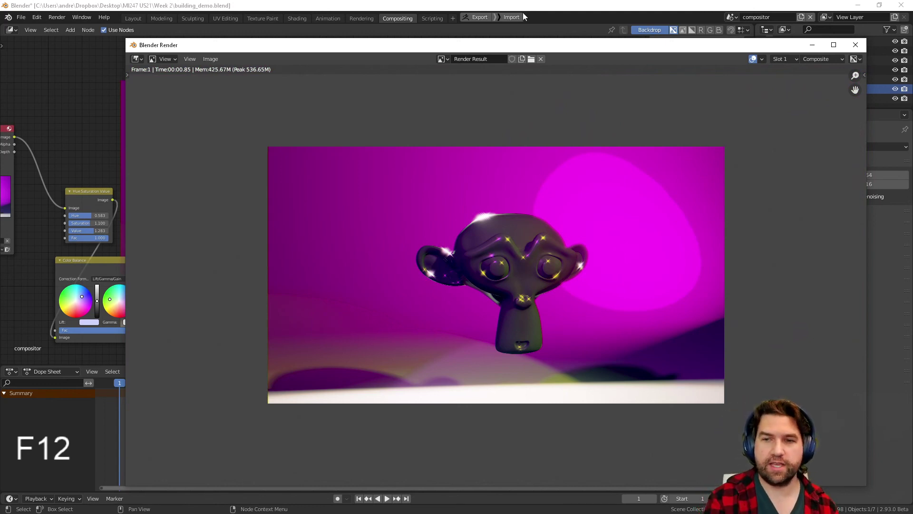
left_click_drag(528, 46, 108, 46)
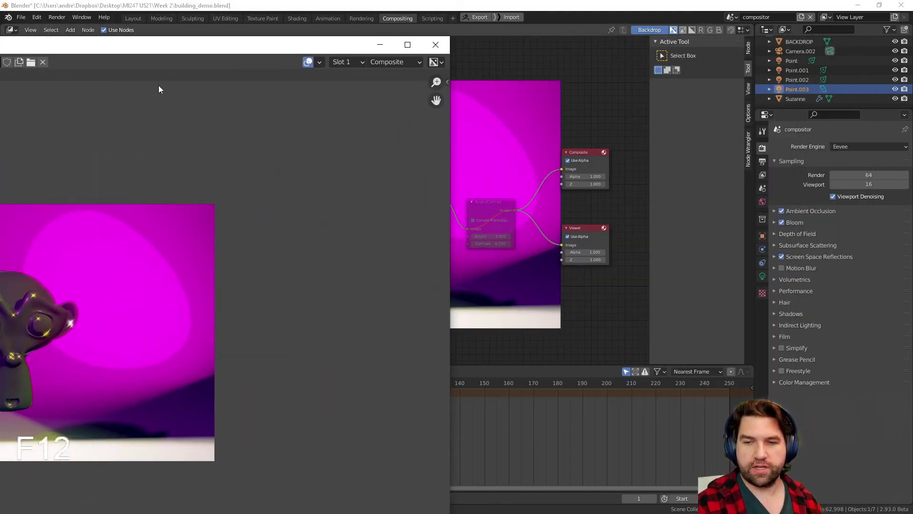
scroll(504, 126, "down", 1)
left_click_drag(316, 49, 0, 49)
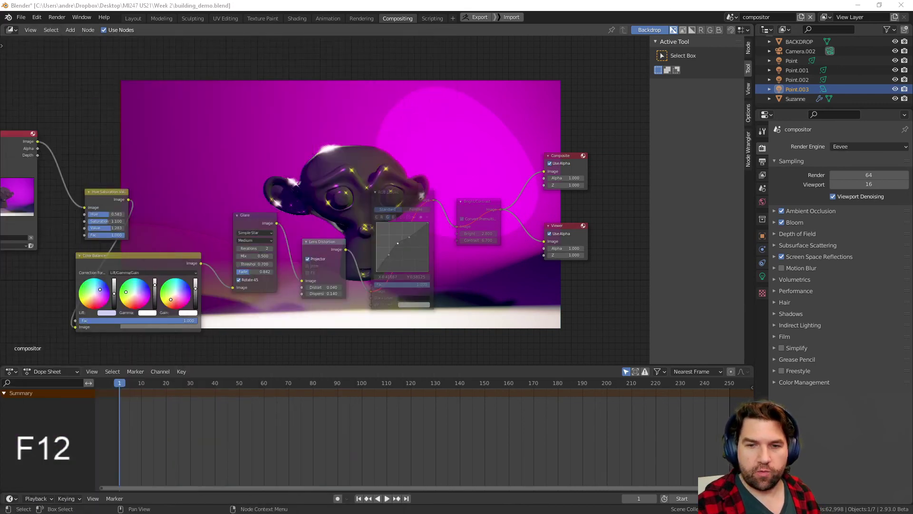
Preview the original Render Layers image and switch the Viewer back to the Bright/Contrast output to compare them
left_click(7, 140, "ctrl+shift")
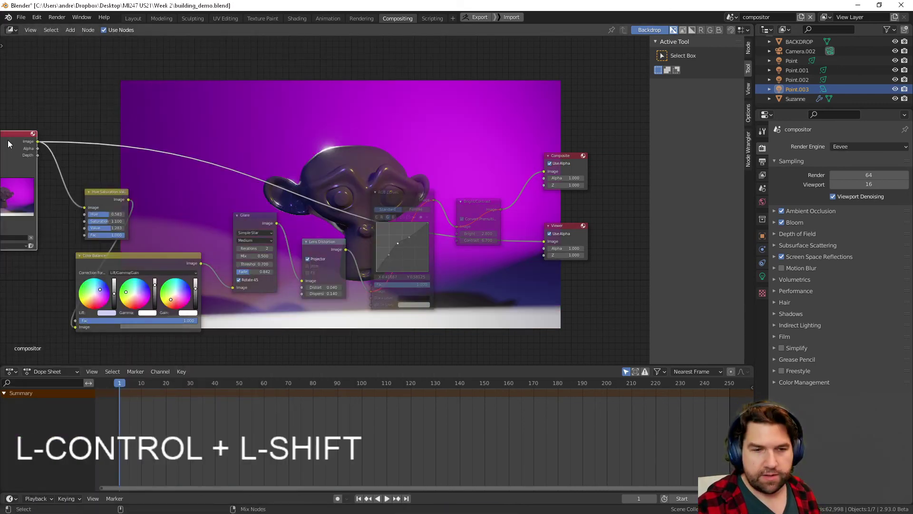
left_click(466, 207, "ctrl+shift")
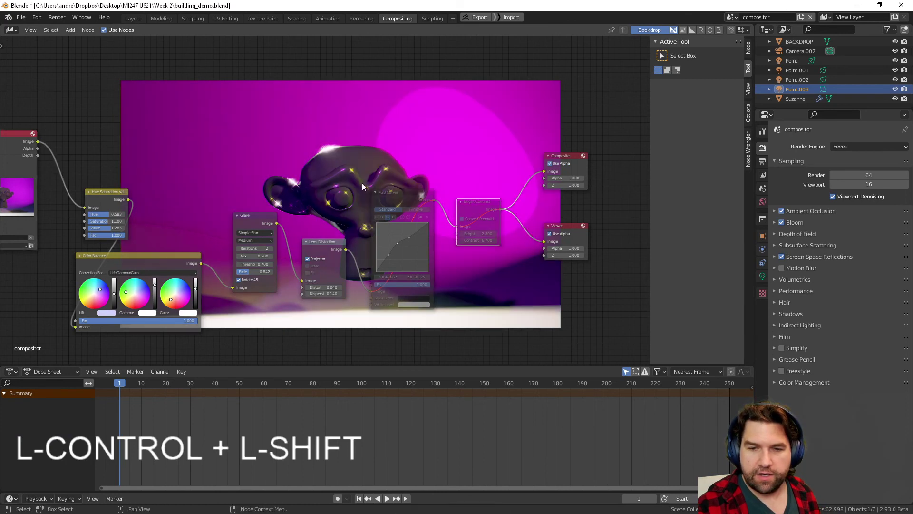
middle_click_drag(328, 220, 398, 210, "shift")
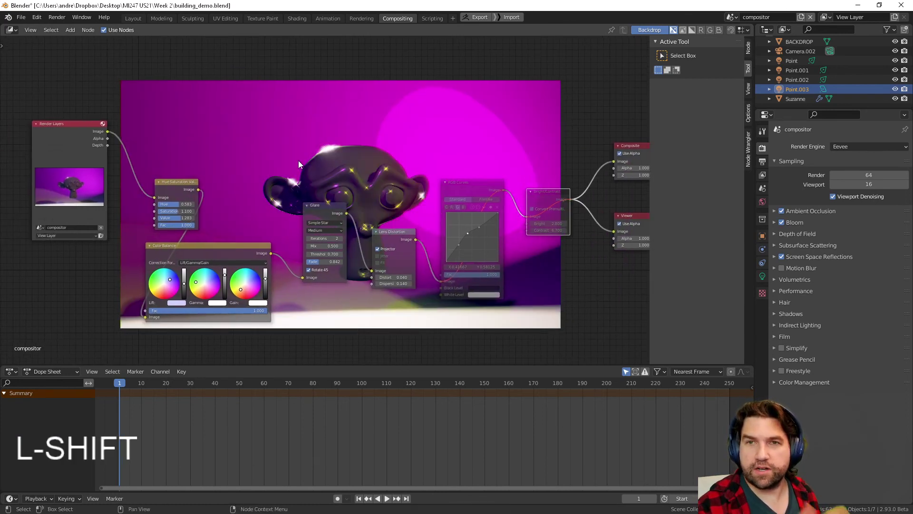